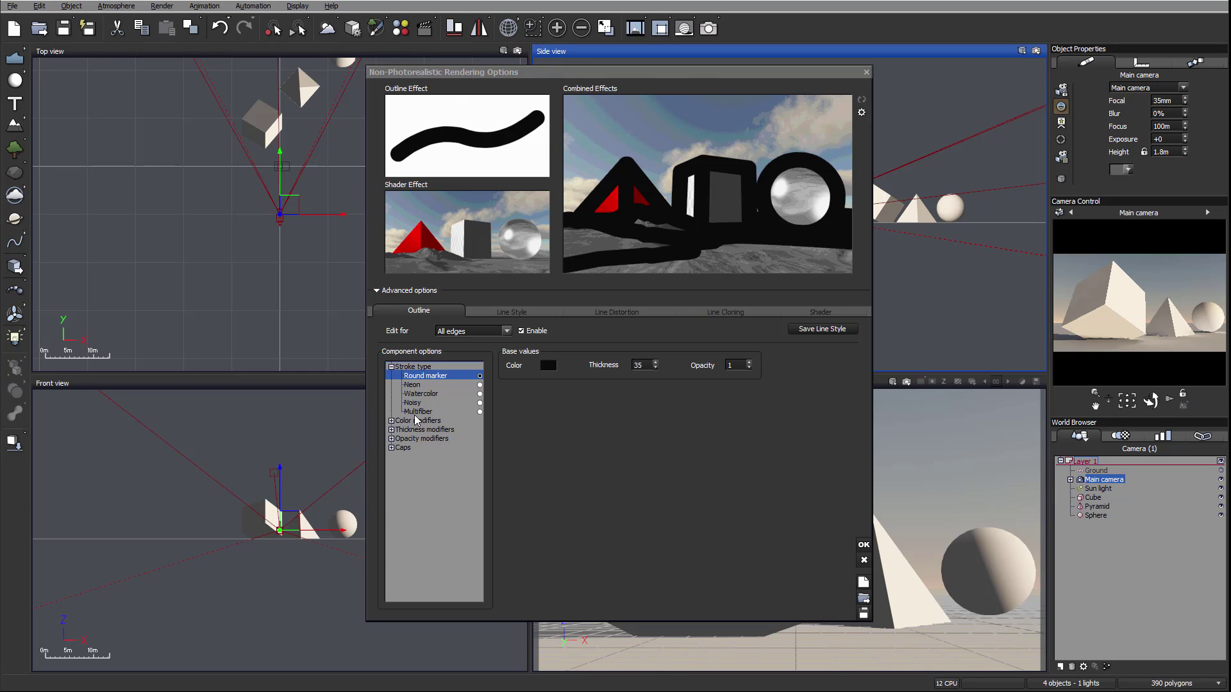
Step: Enable the Along Stroke color modifier and assign it the pastel red-green-blue color map from the Colorful collection
left_click(391, 421)
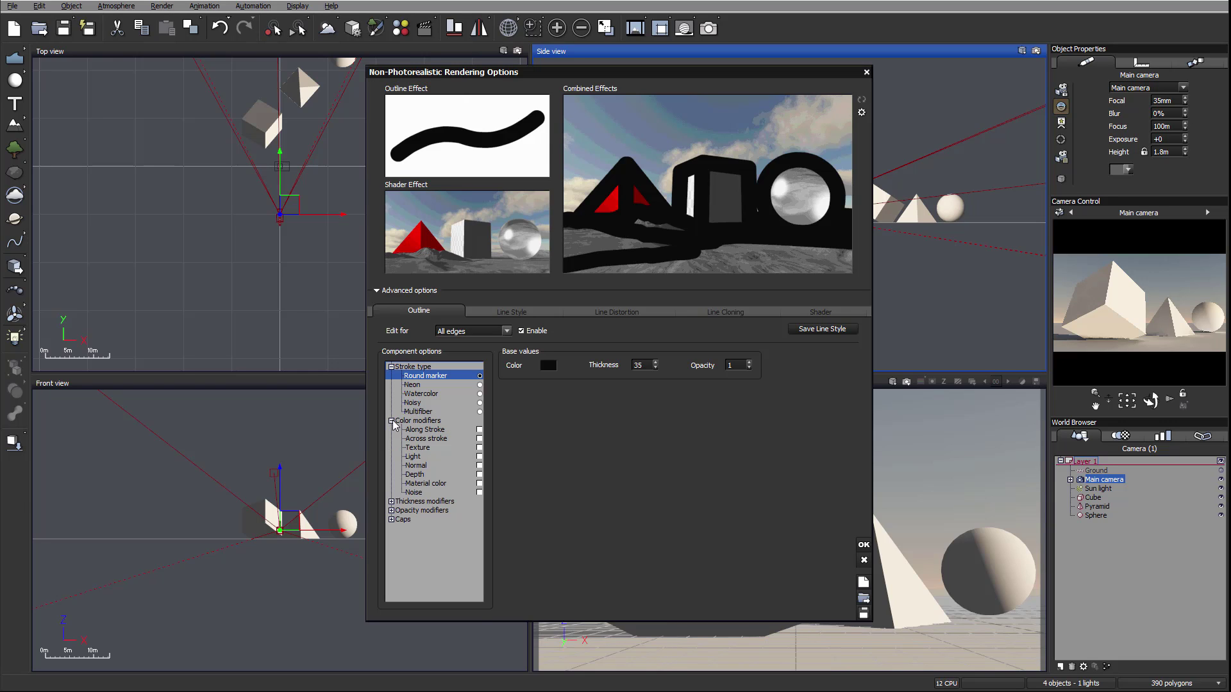
left_click(426, 432)
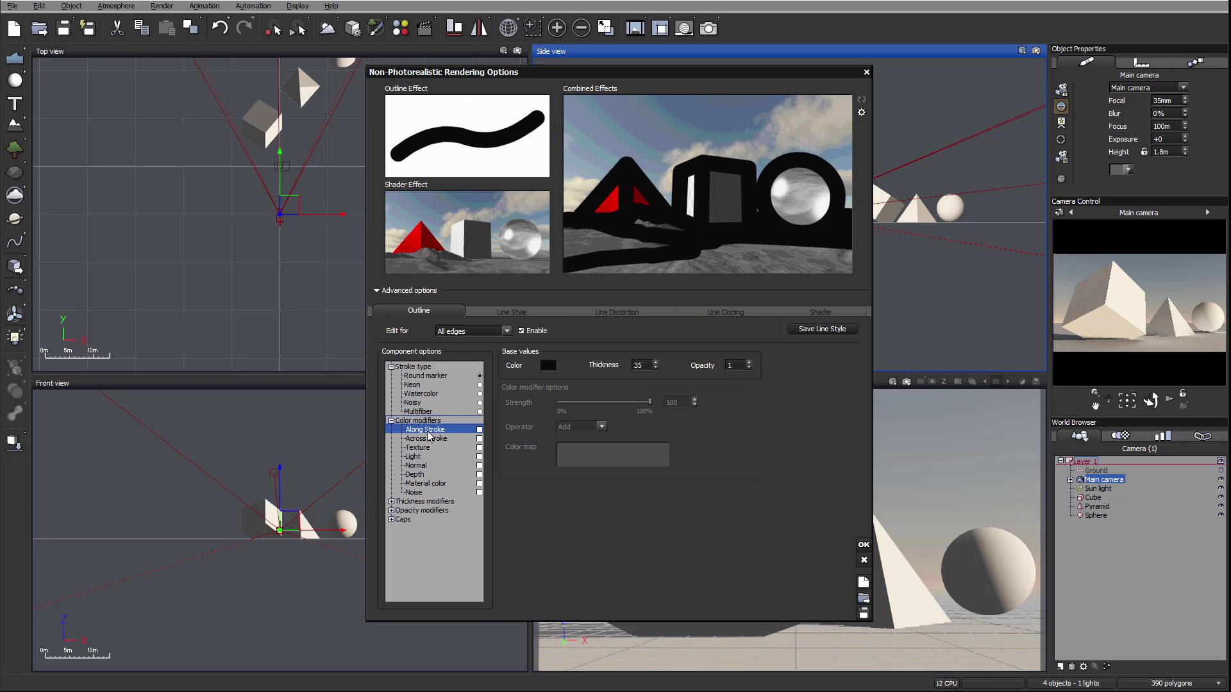
left_click(479, 429)
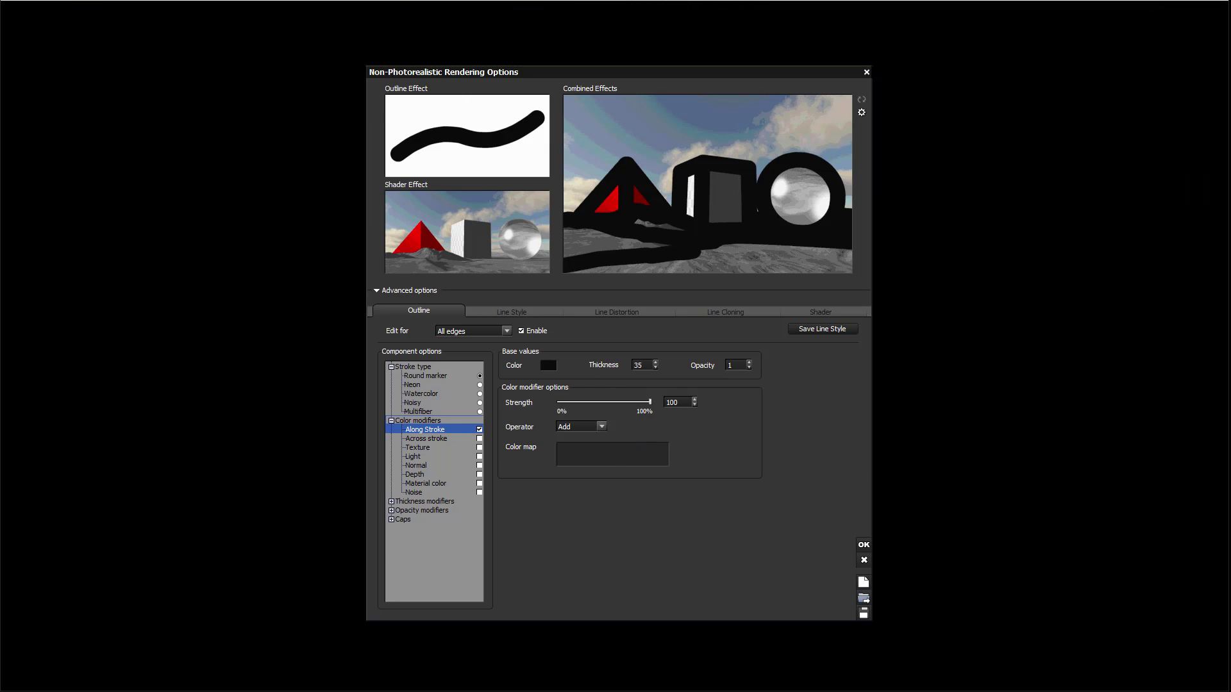
left_click(612, 454)
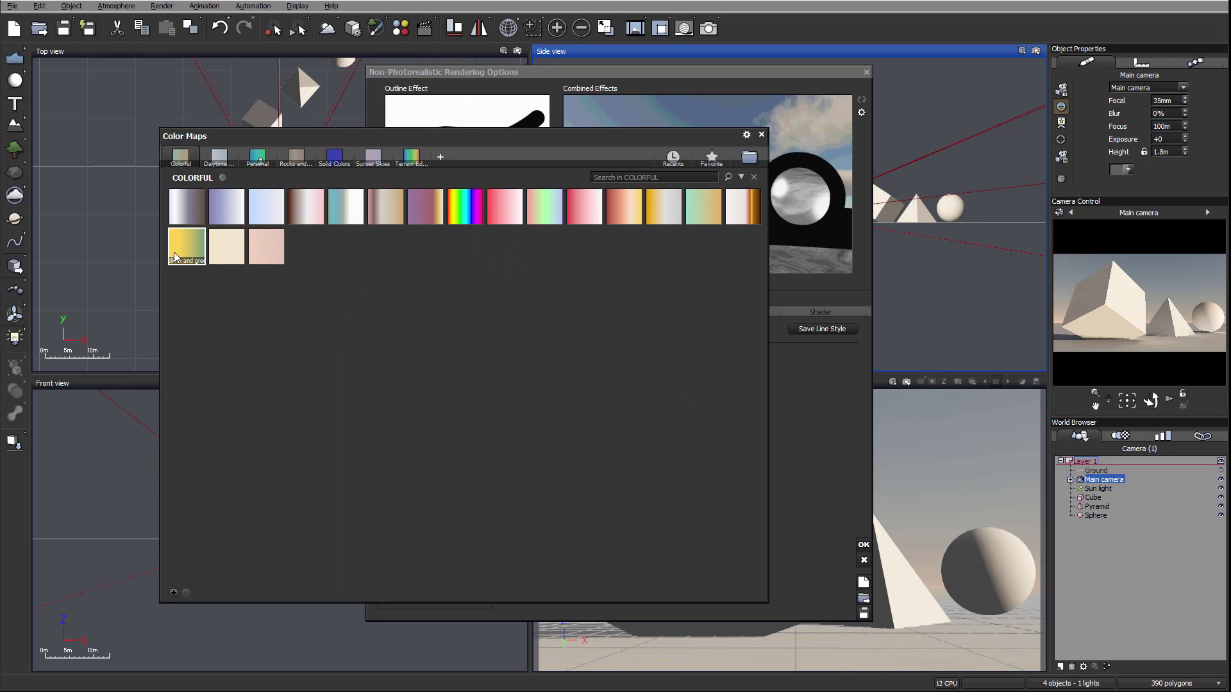
double_click(546, 202)
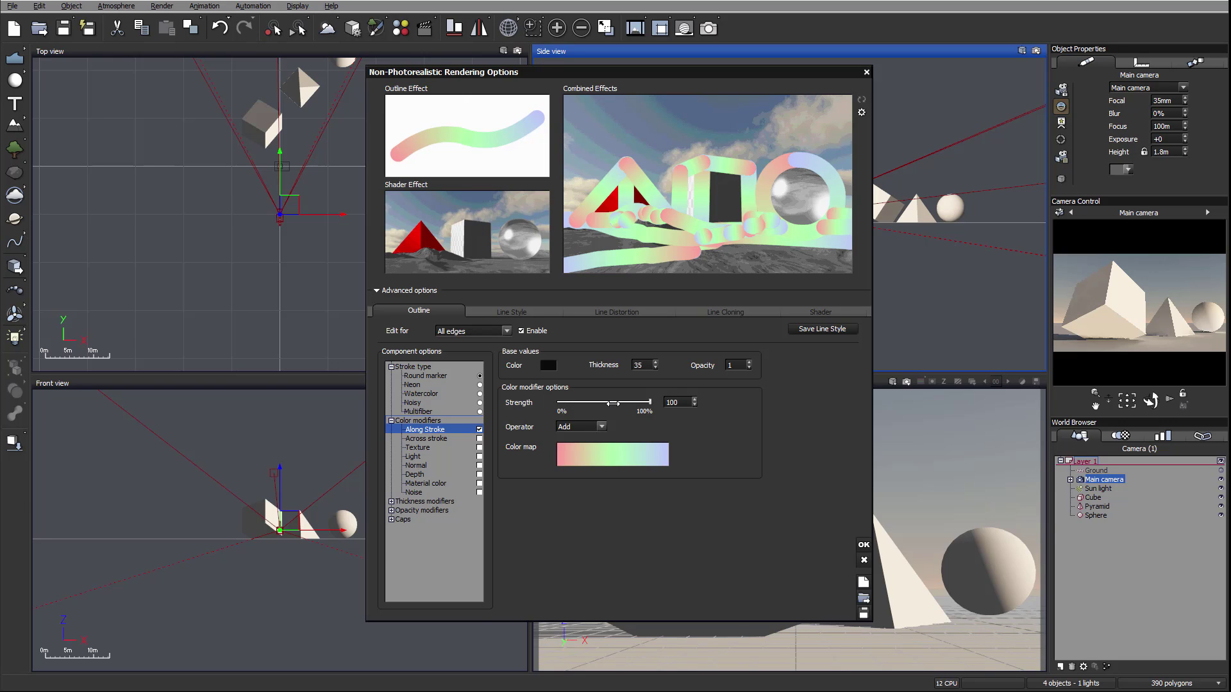
Step: Try the Along Stroke modifier at strength 43 and with the Substract operator at strength 100
left_click_drag(650, 401, 597, 402)
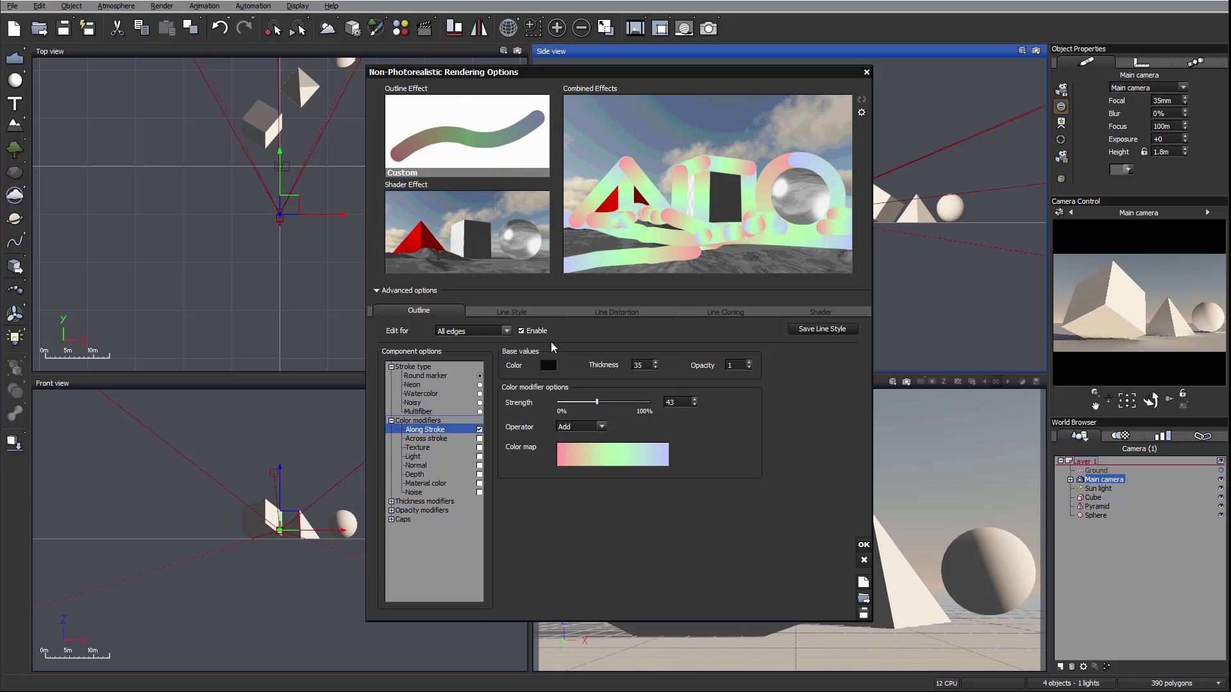
left_click(585, 427)
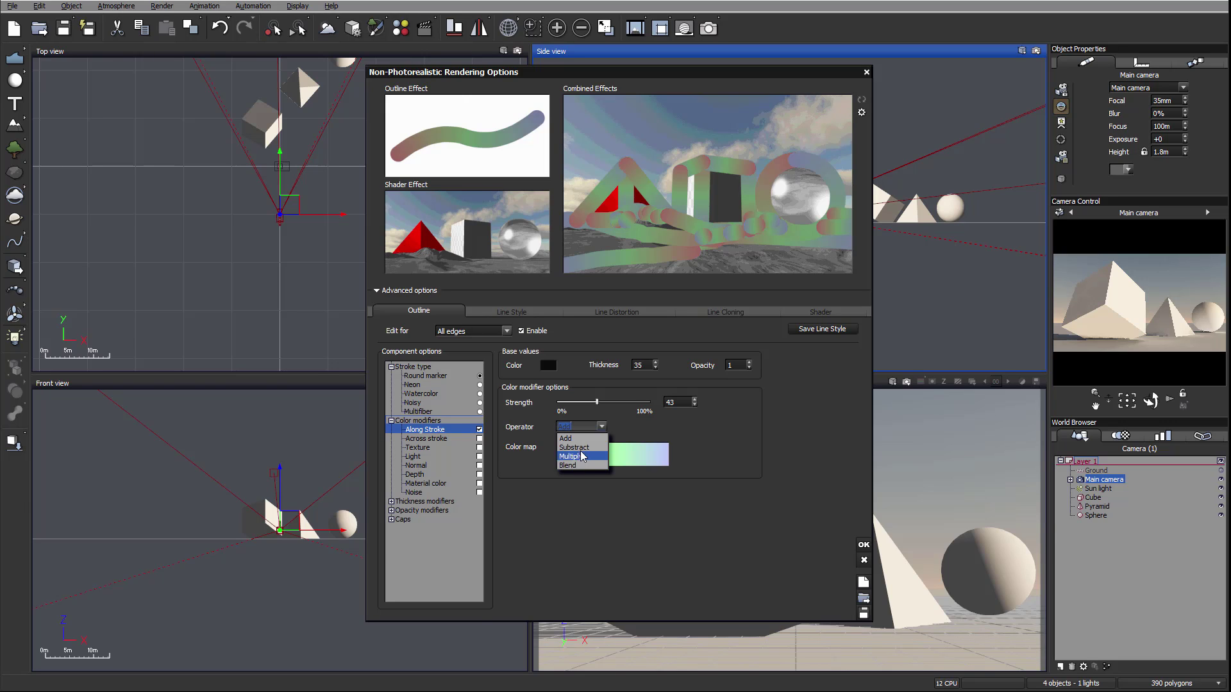
left_click(573, 447)
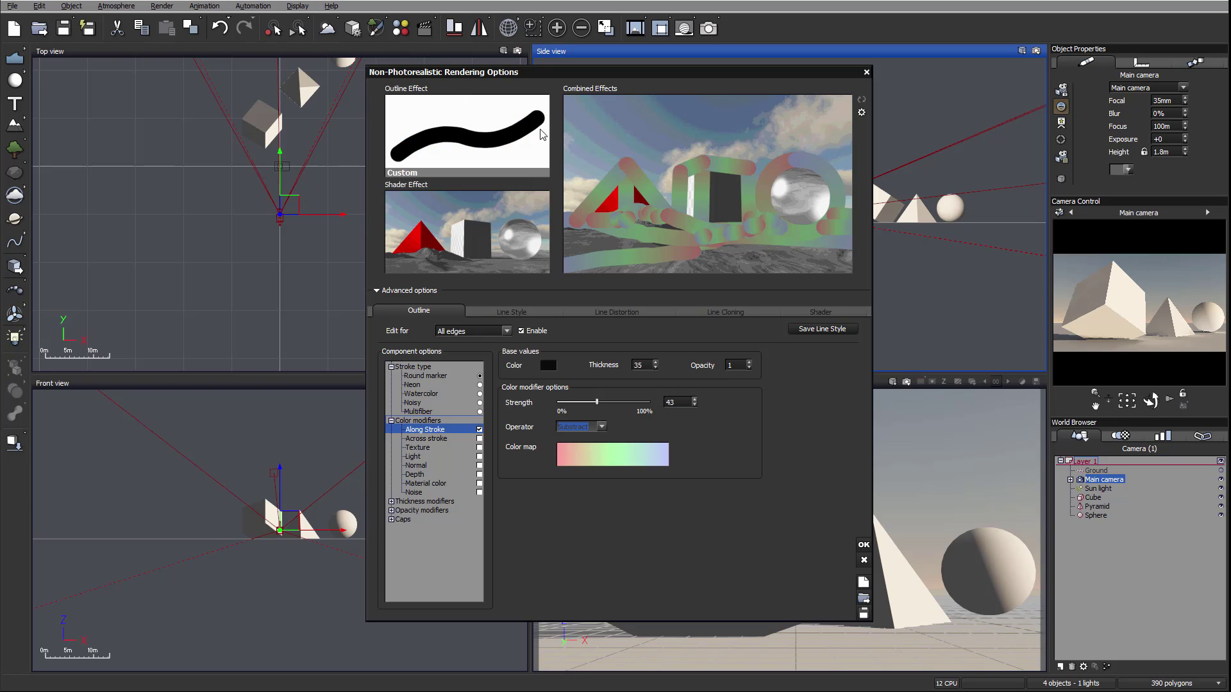
left_click_drag(653, 402, 669, 401)
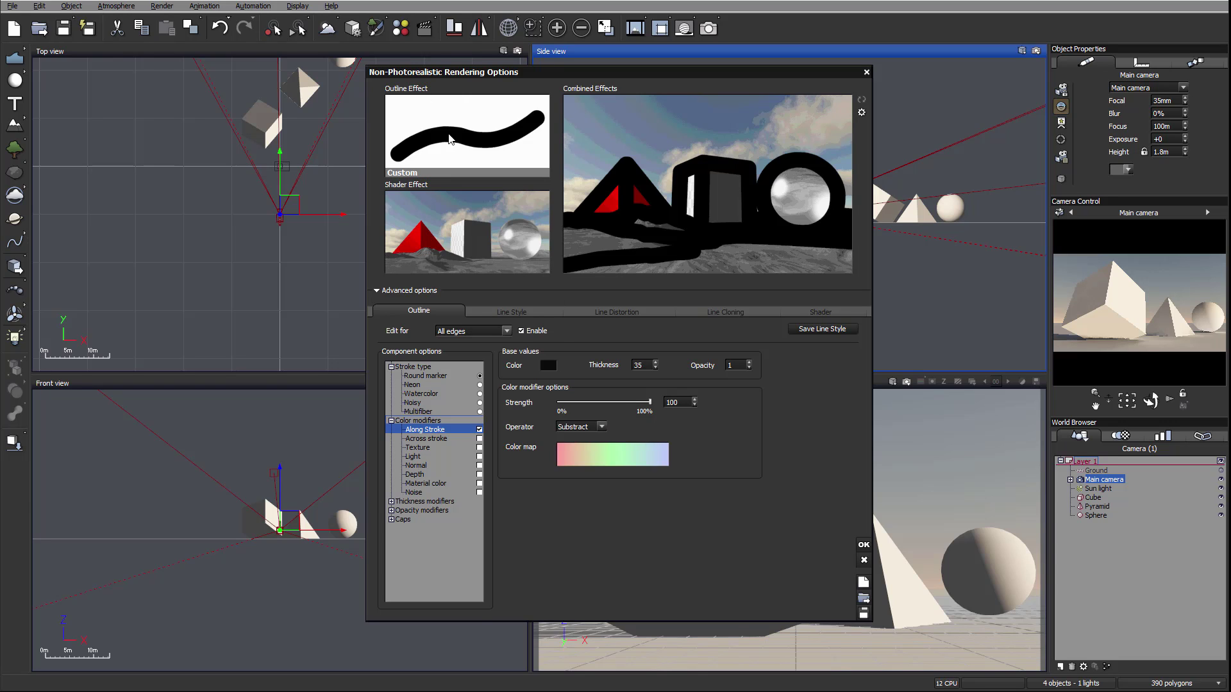
Step: Set the outline's base color to a grey with red, green and blue at 50
left_click(548, 364)
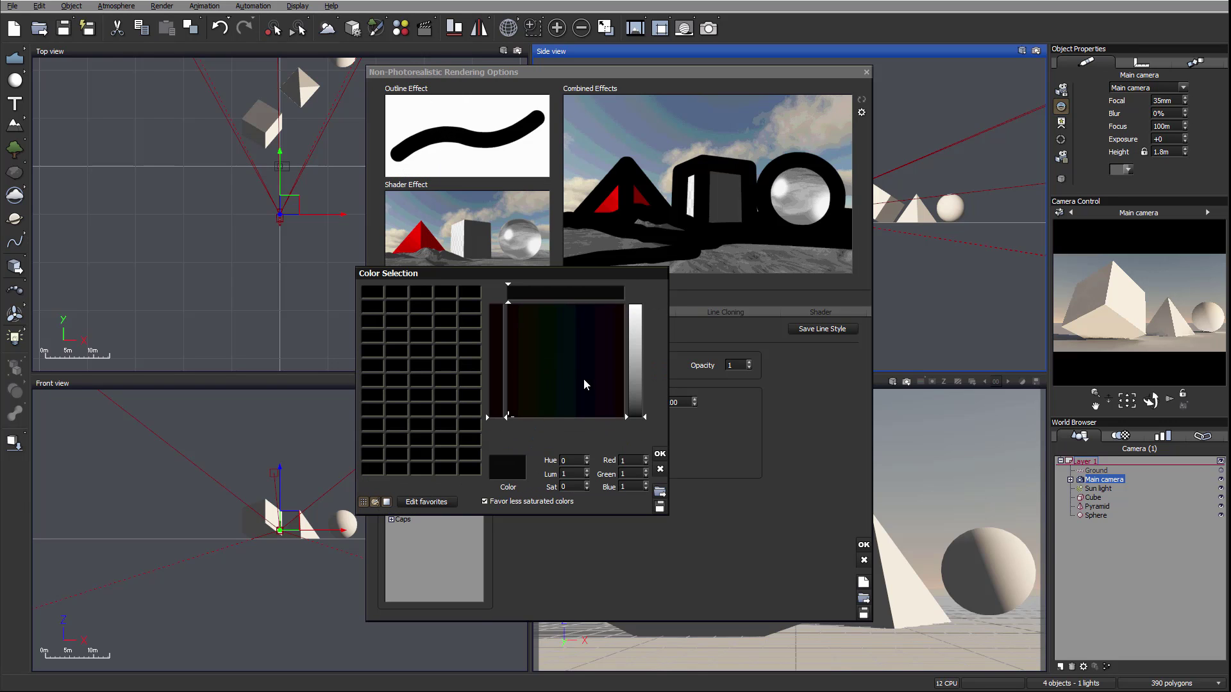
left_click(635, 401)
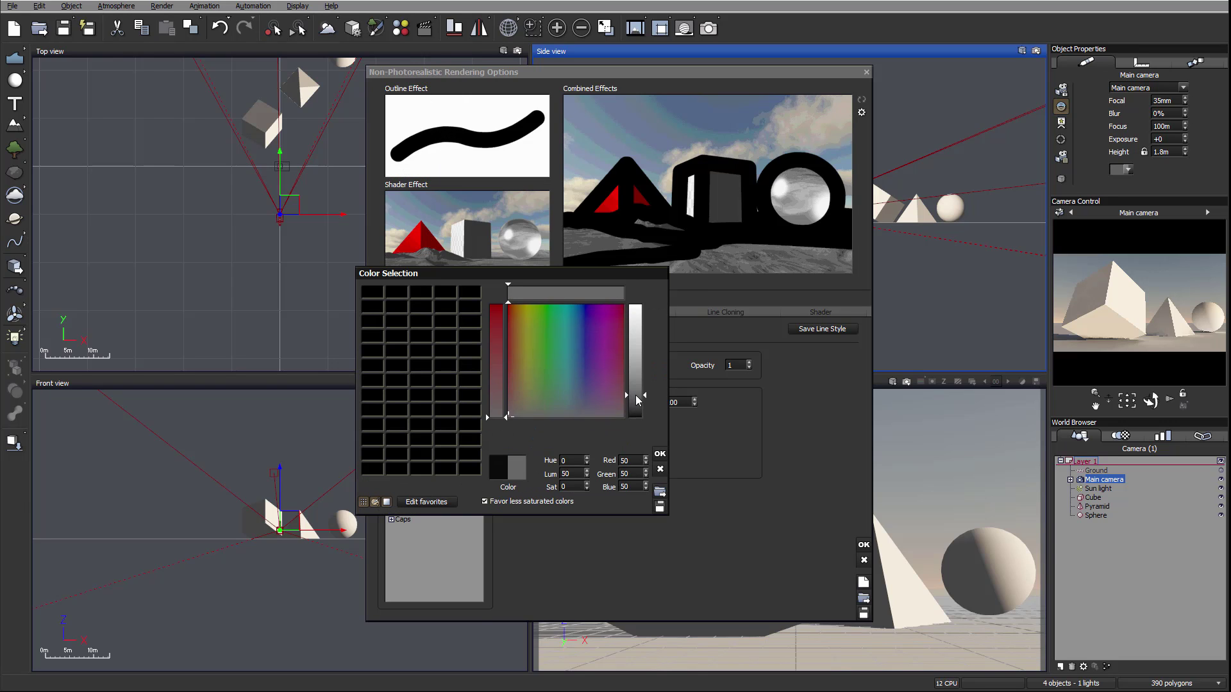
left_click(660, 453)
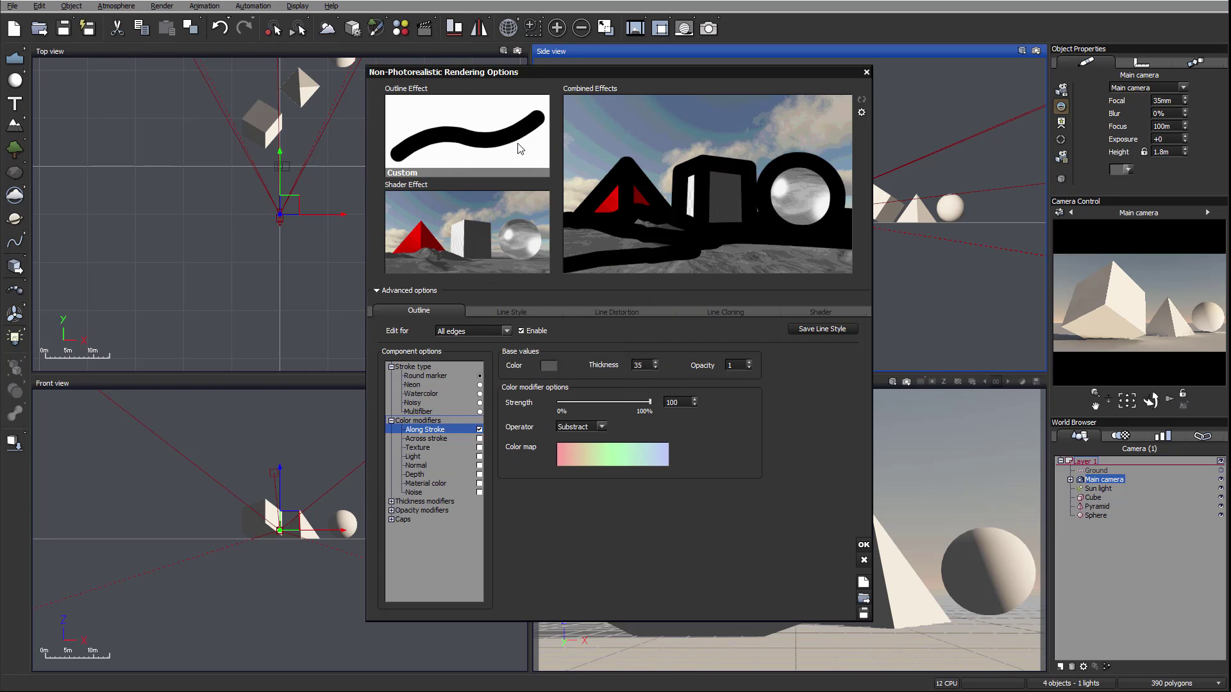
Step: Try the Multiply and Blend operators on the Along Stroke modifier and return the operator to Add
left_click(601, 426)
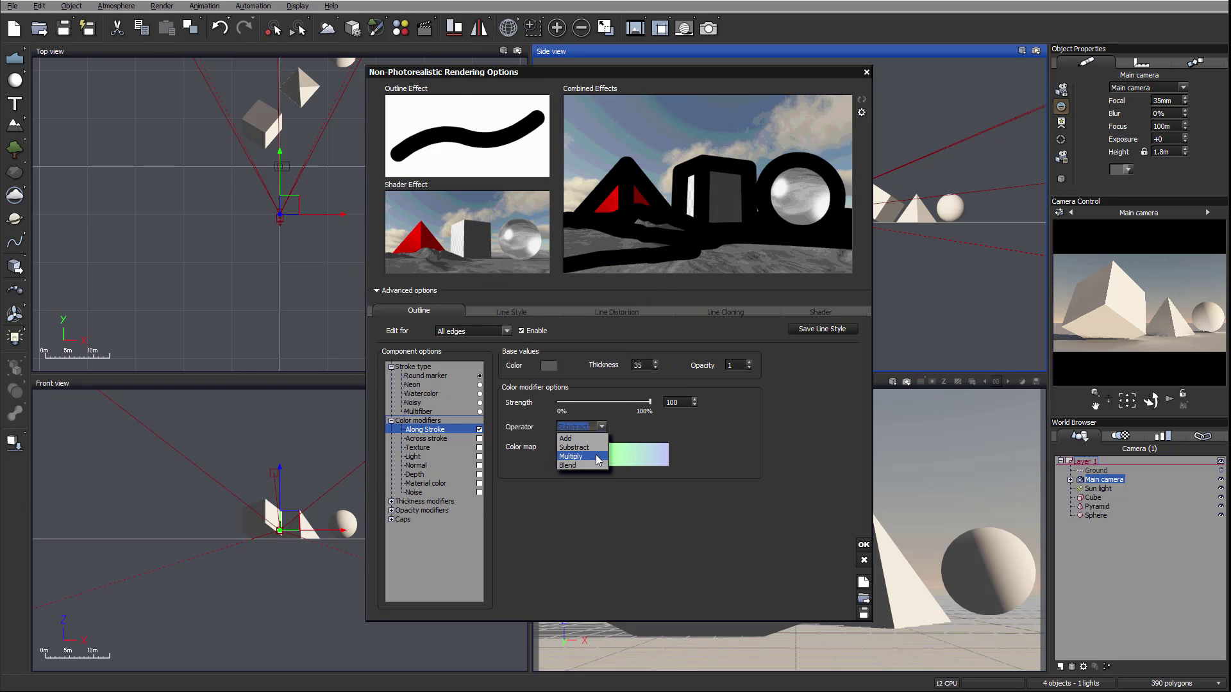
left_click(595, 455)
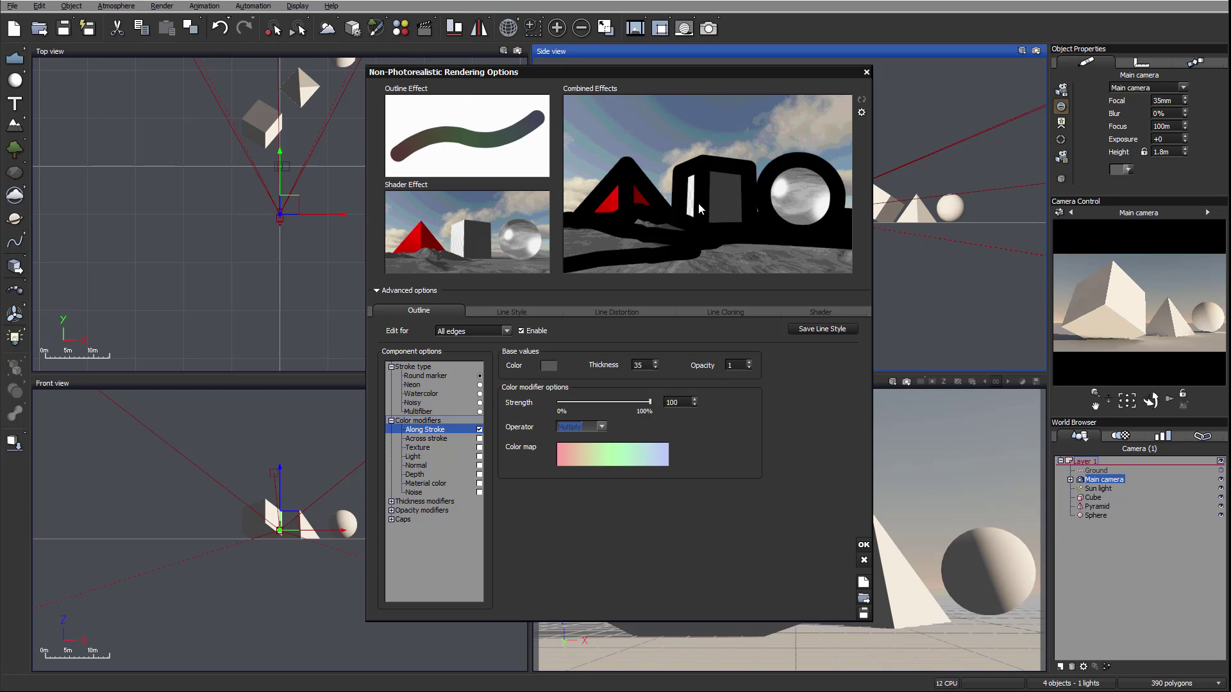
left_click(601, 428)
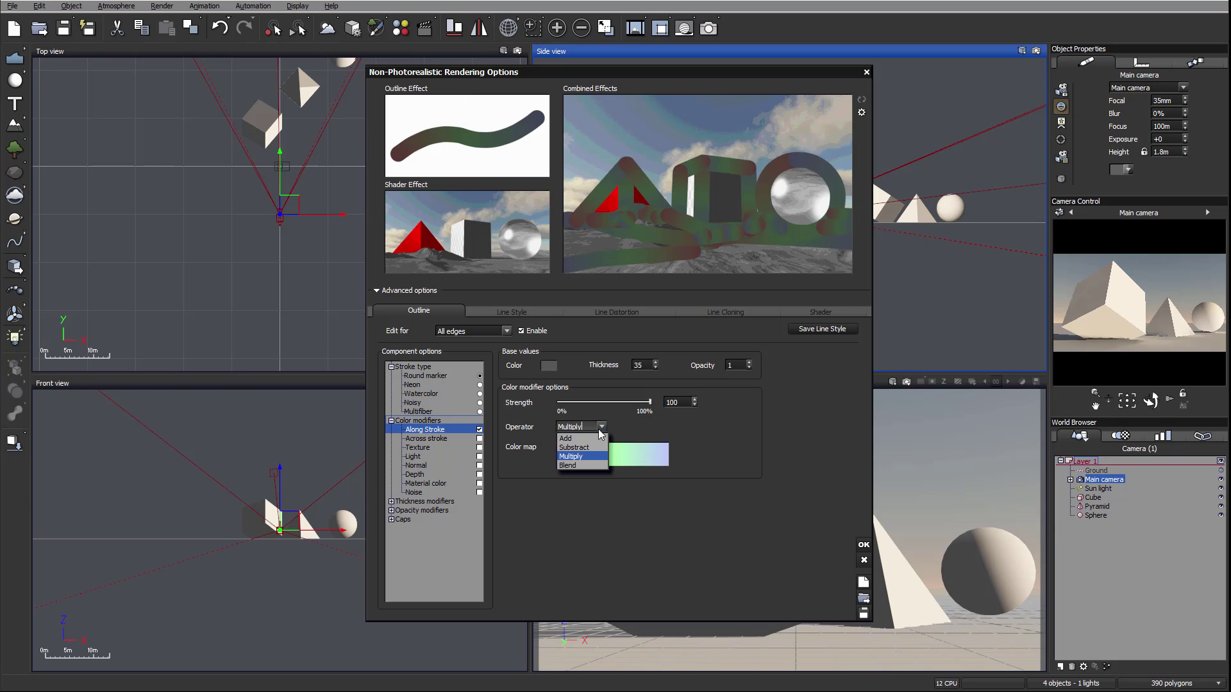
left_click(594, 465)
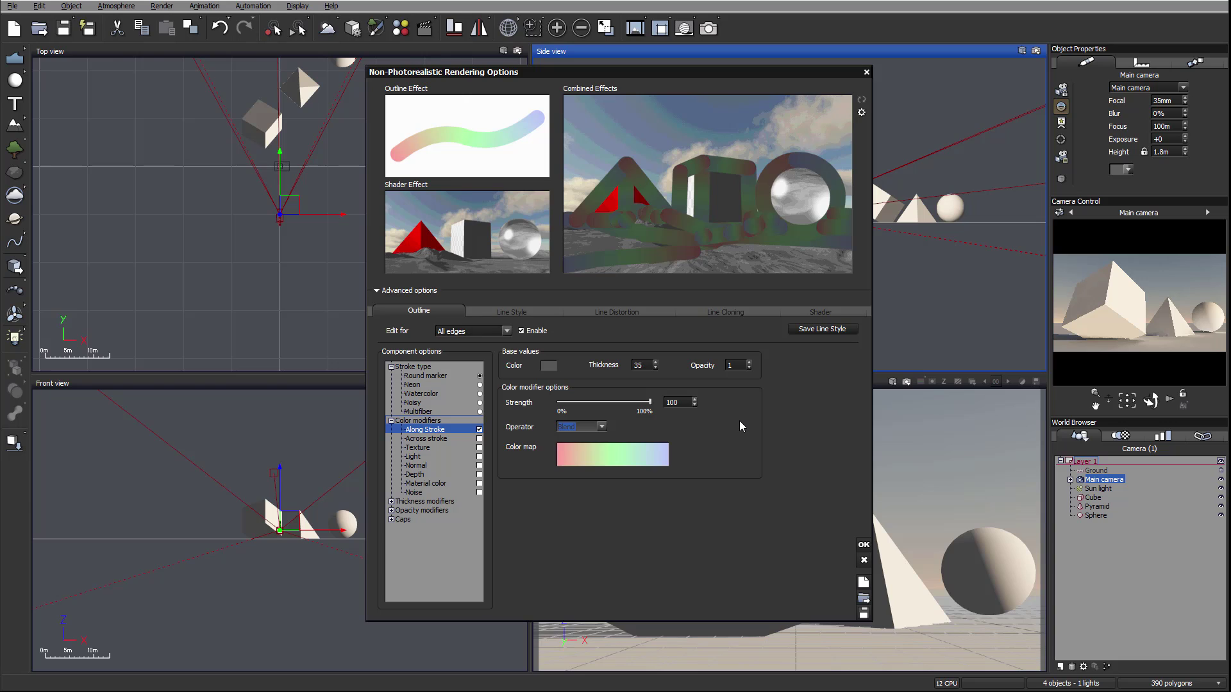
left_click(602, 427)
left_click(566, 439)
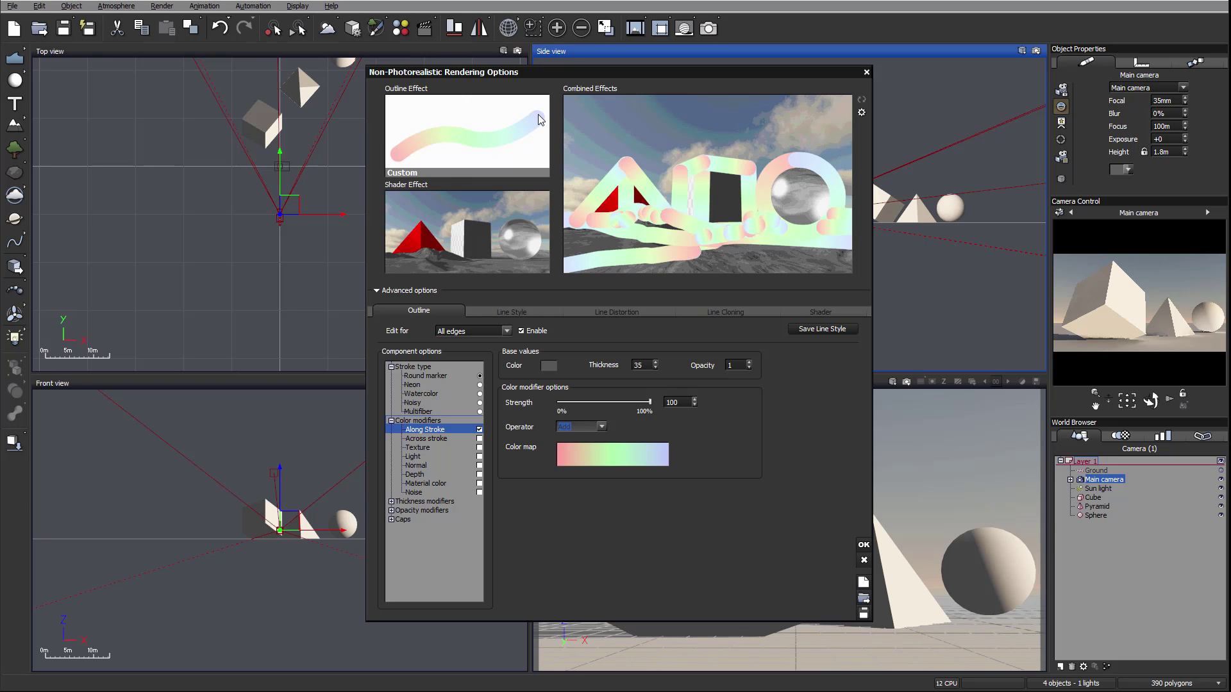
Step: Darken the outline's base color to near black, with red, green and blue at 1
left_click(549, 366)
left_click_drag(650, 396, 651, 423)
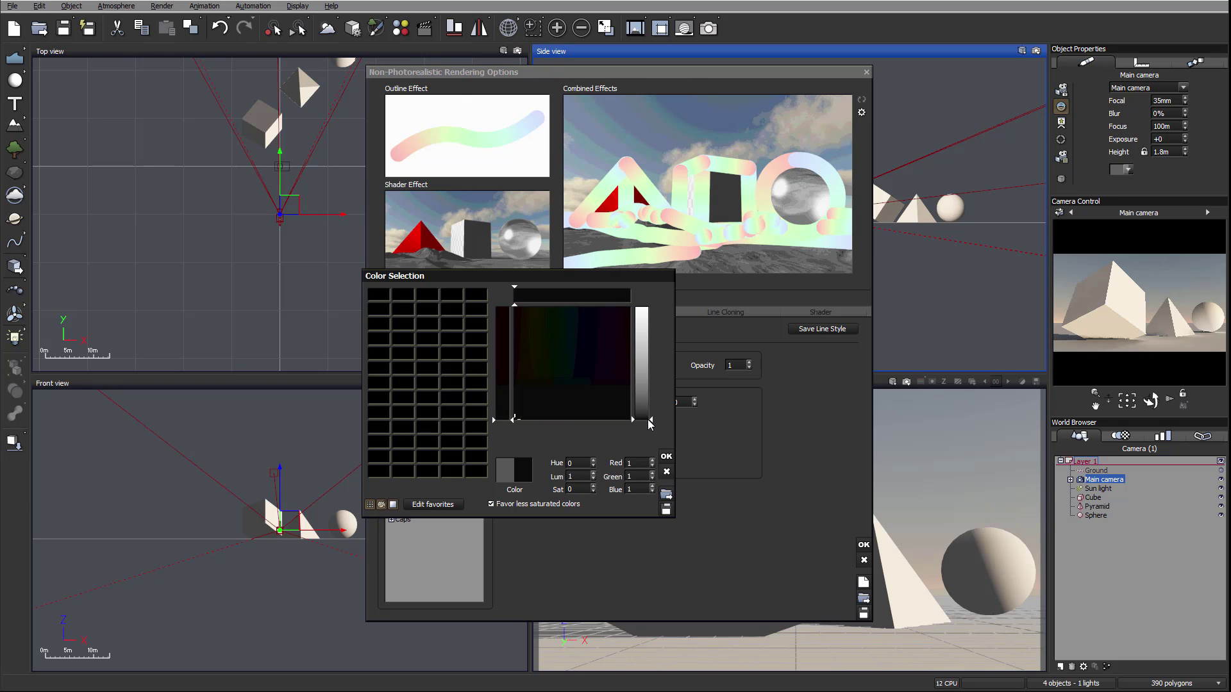
left_click(666, 457)
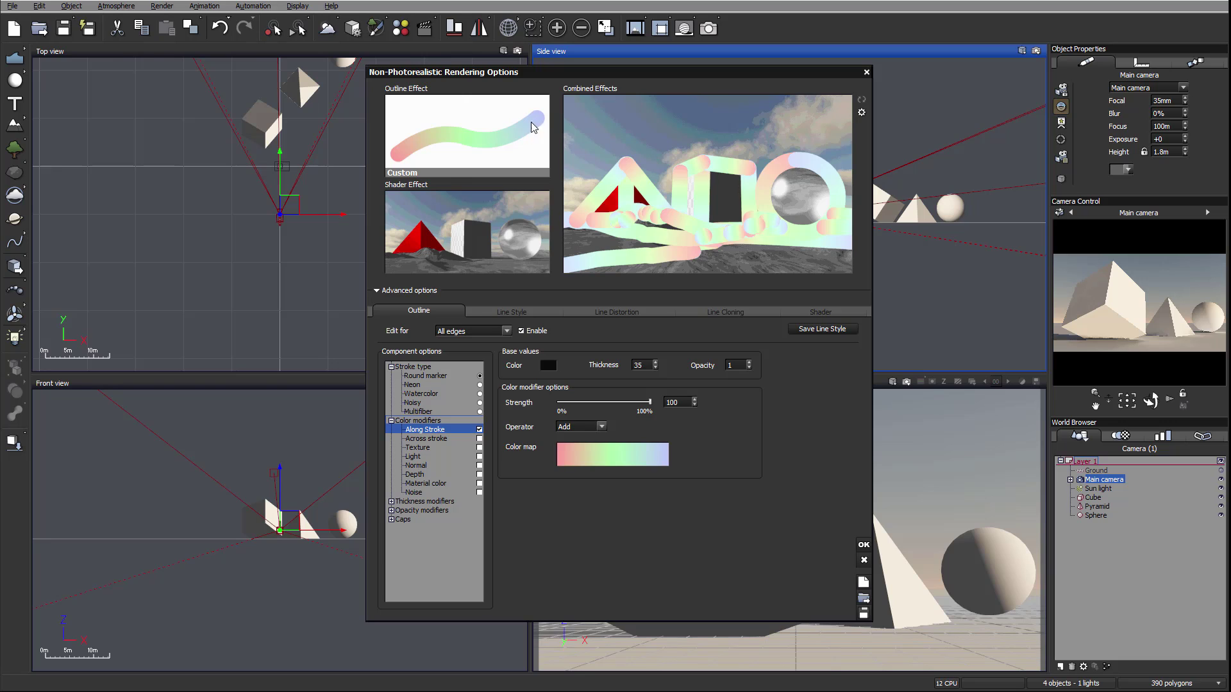
Step: Try a pure white base color for the outline, with red, green and blue at 255, using the Add operator
left_click(601, 426)
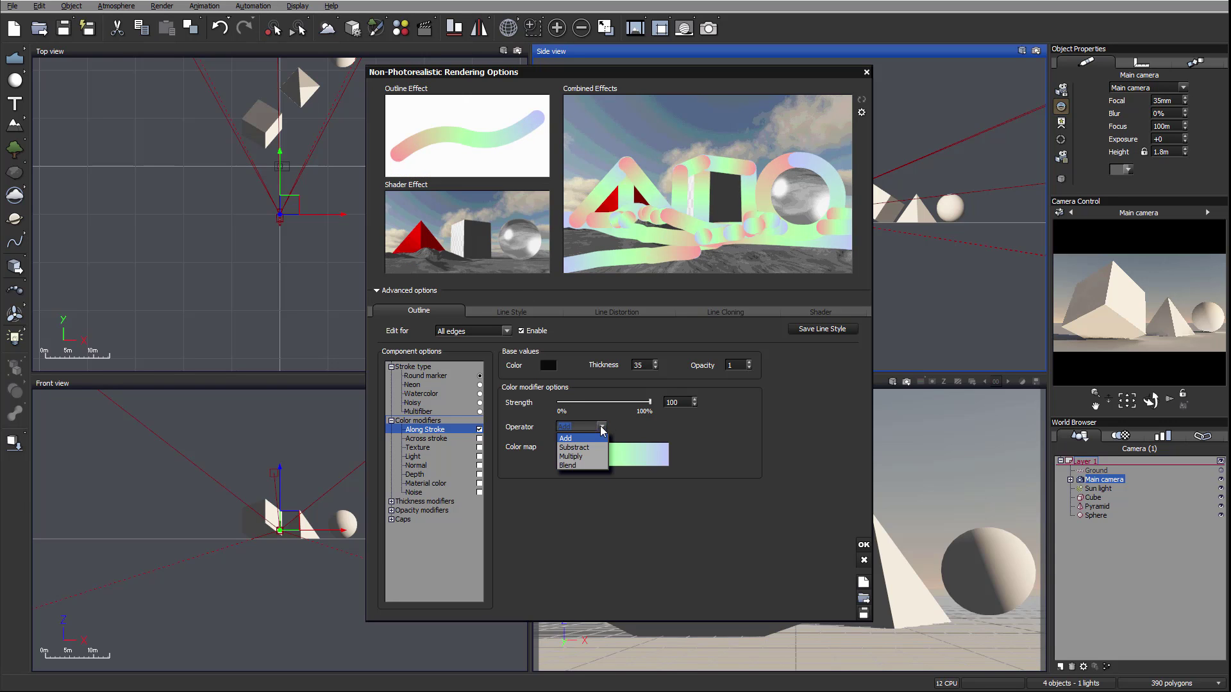
left_click(550, 370)
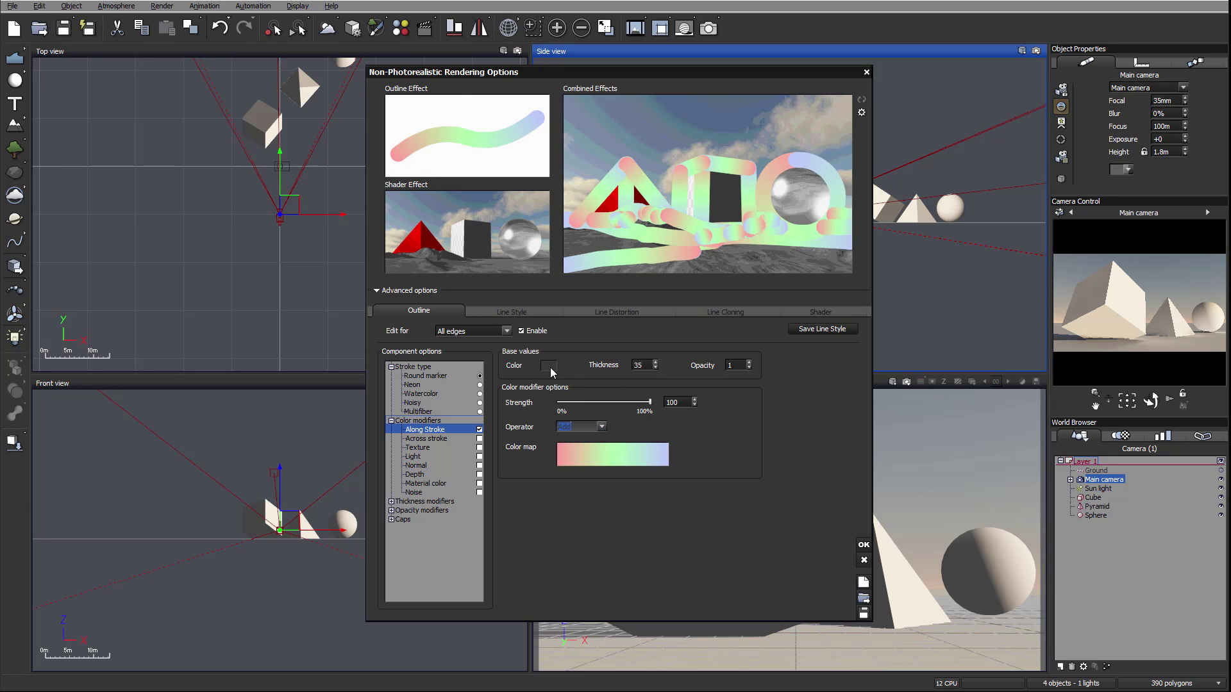
left_click(551, 372)
left_click_drag(640, 360, 637, 307)
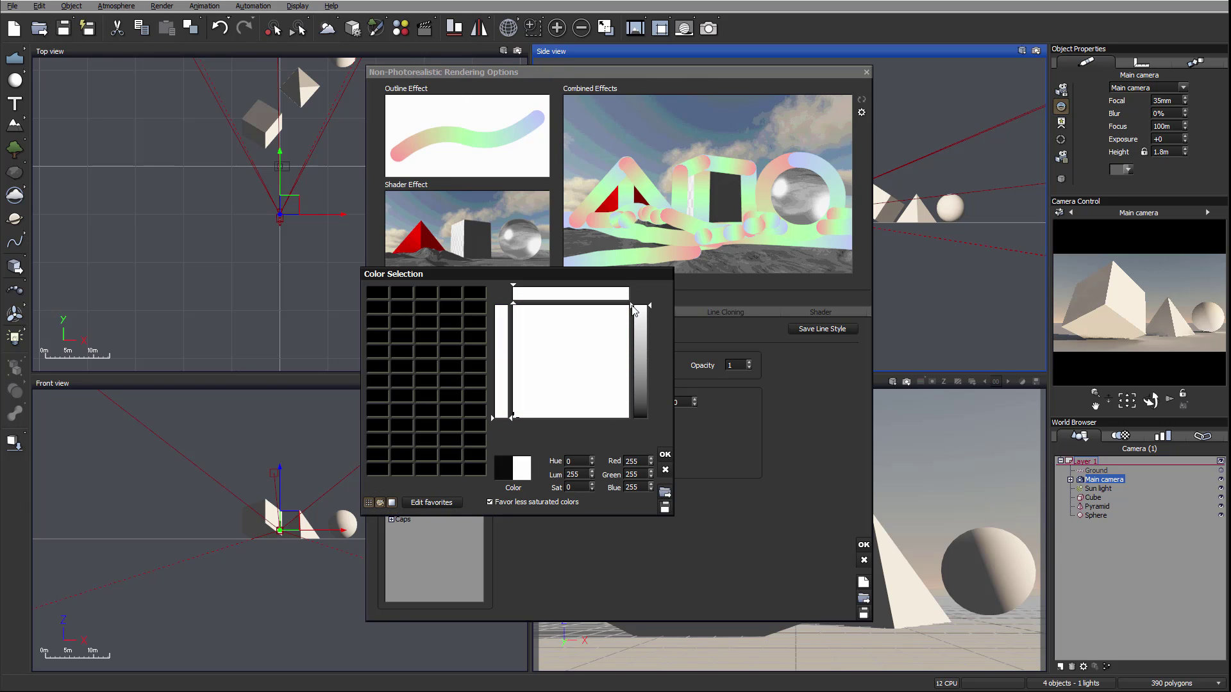
left_click(665, 454)
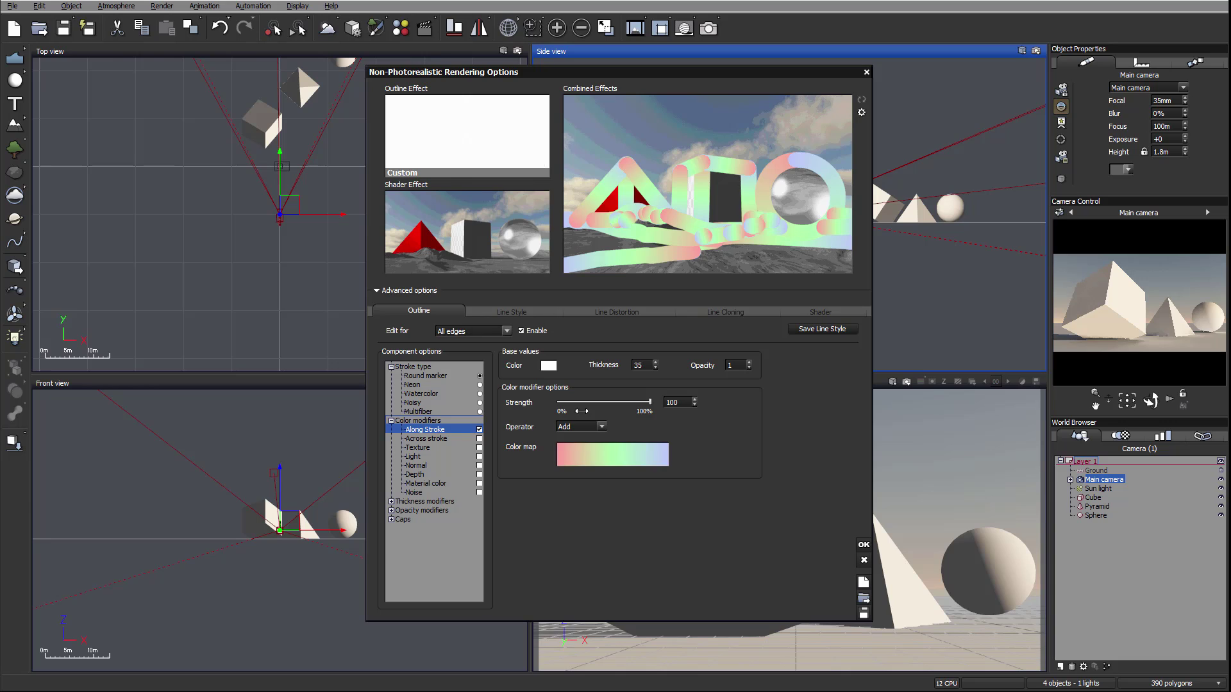
left_click_drag(596, 401, 557, 402)
Step: Set the outline's base color to a dark grey with red, green and blue at 26
left_click(550, 366)
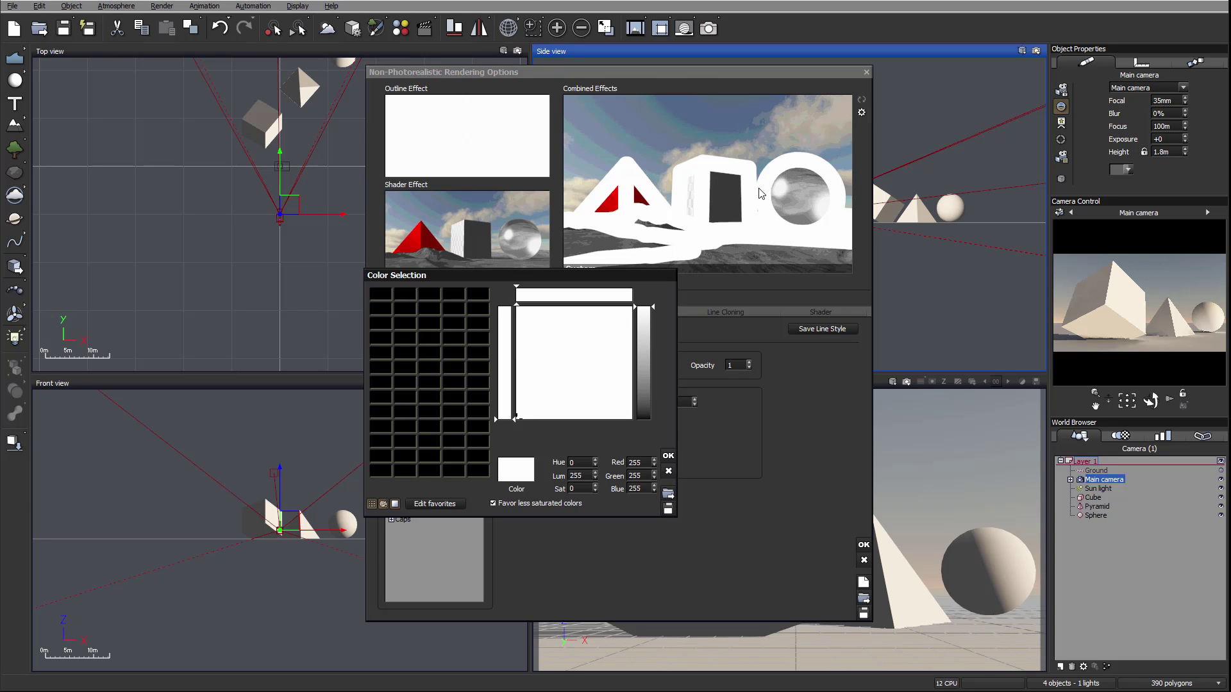
left_click_drag(647, 378, 645, 410)
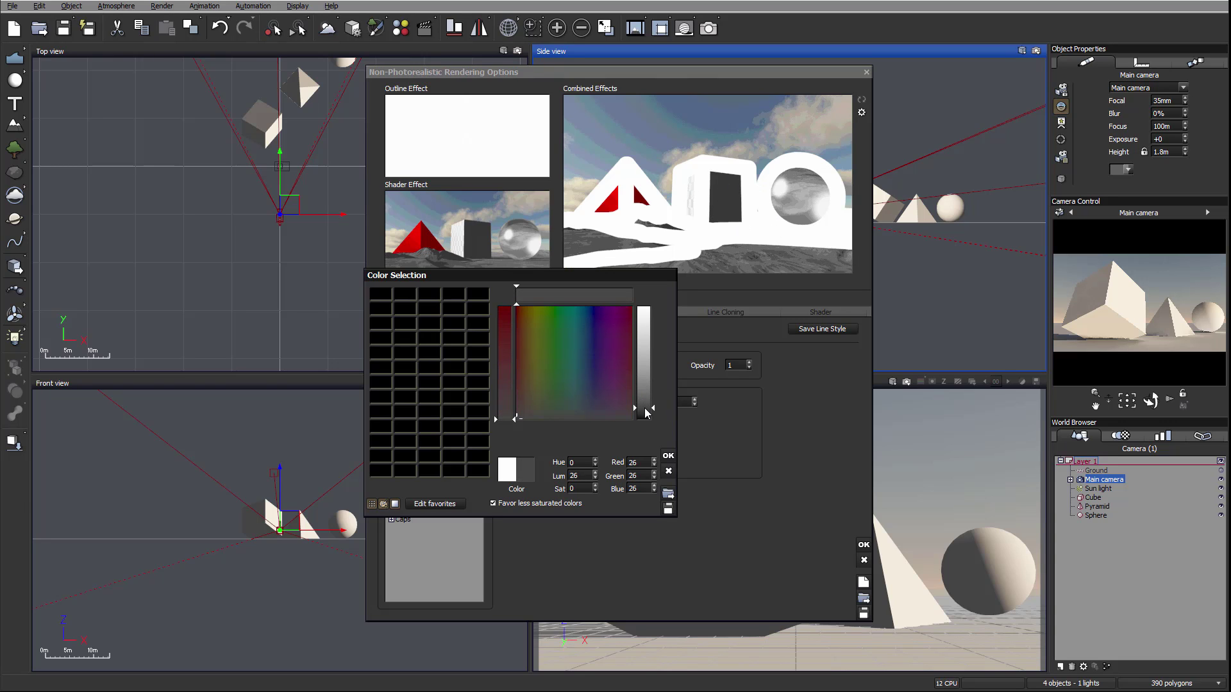
left_click(672, 456)
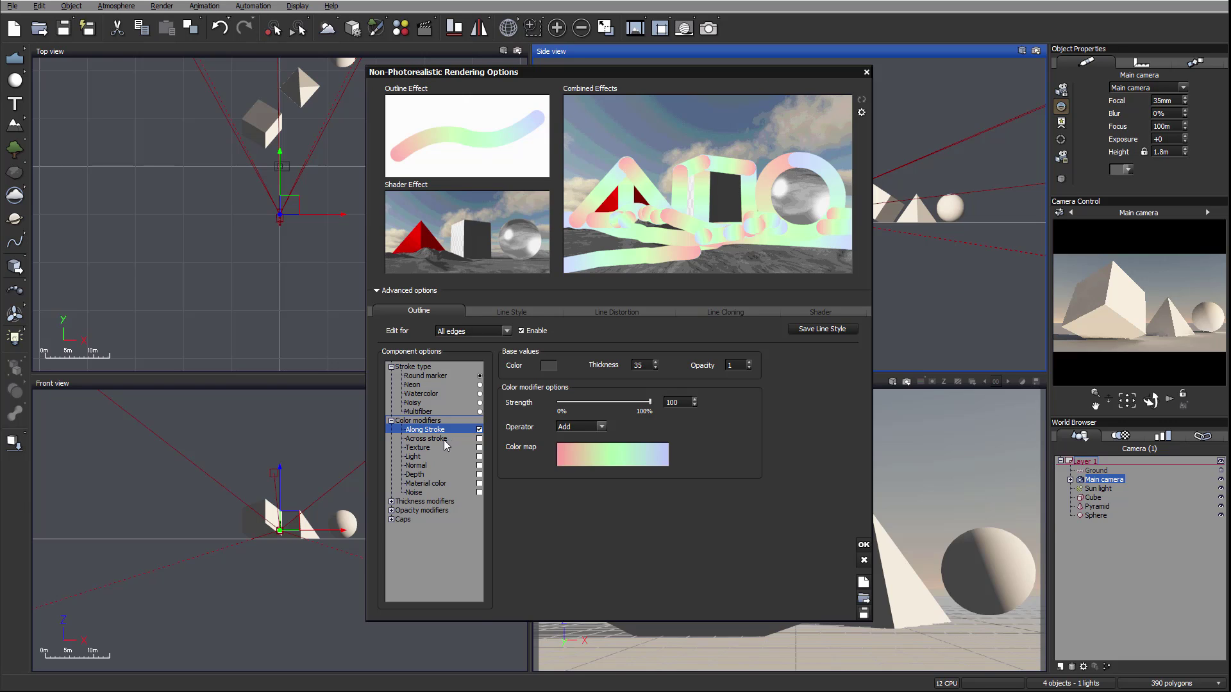
Step: Disable the Along Stroke modifier and enable Across stroke with the pastel red-green-blue color map
left_click(480, 430)
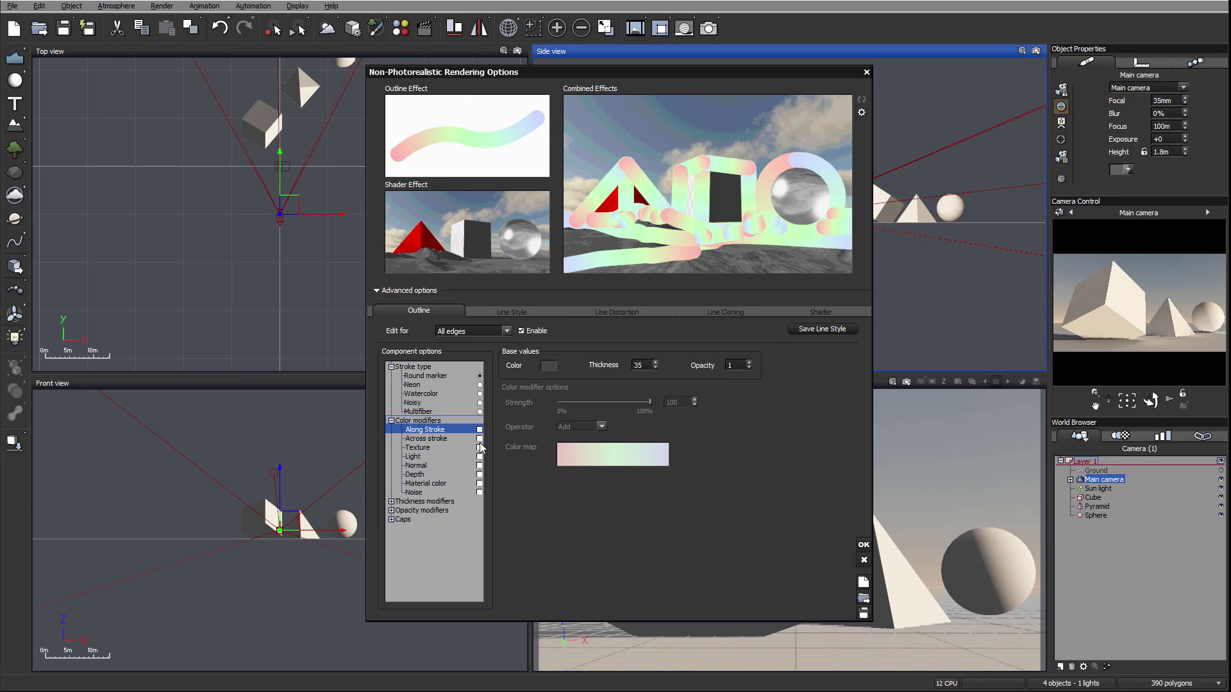
left_click(452, 440)
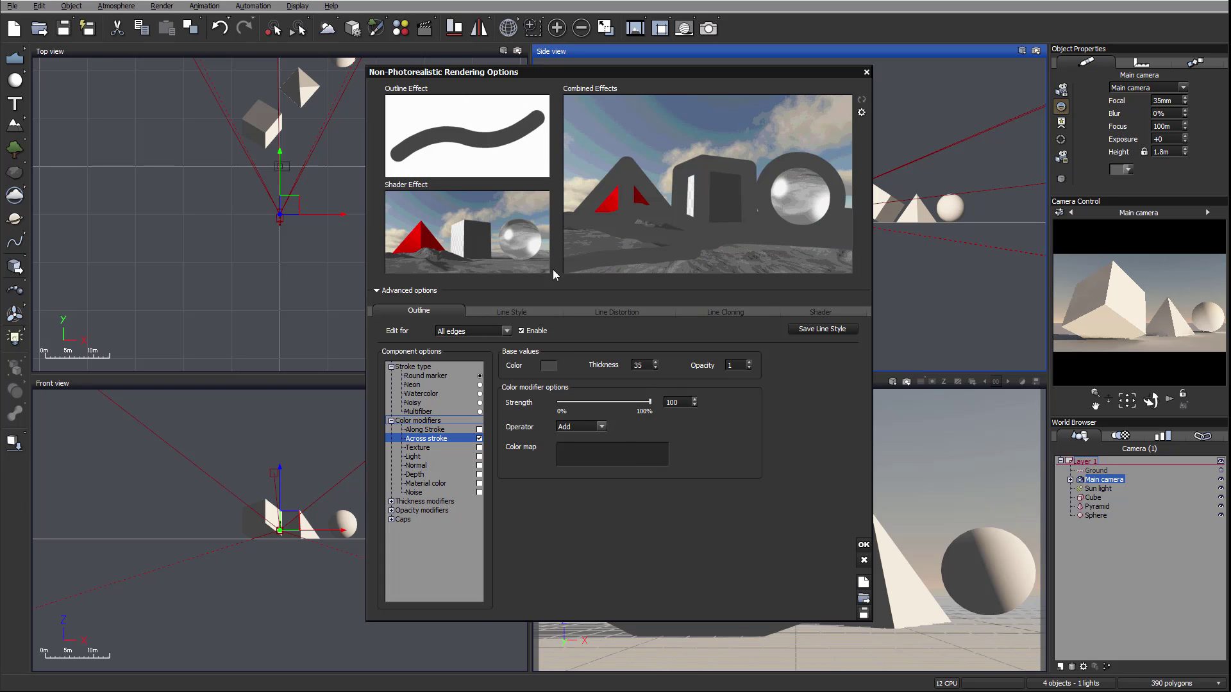
double_click(545, 204)
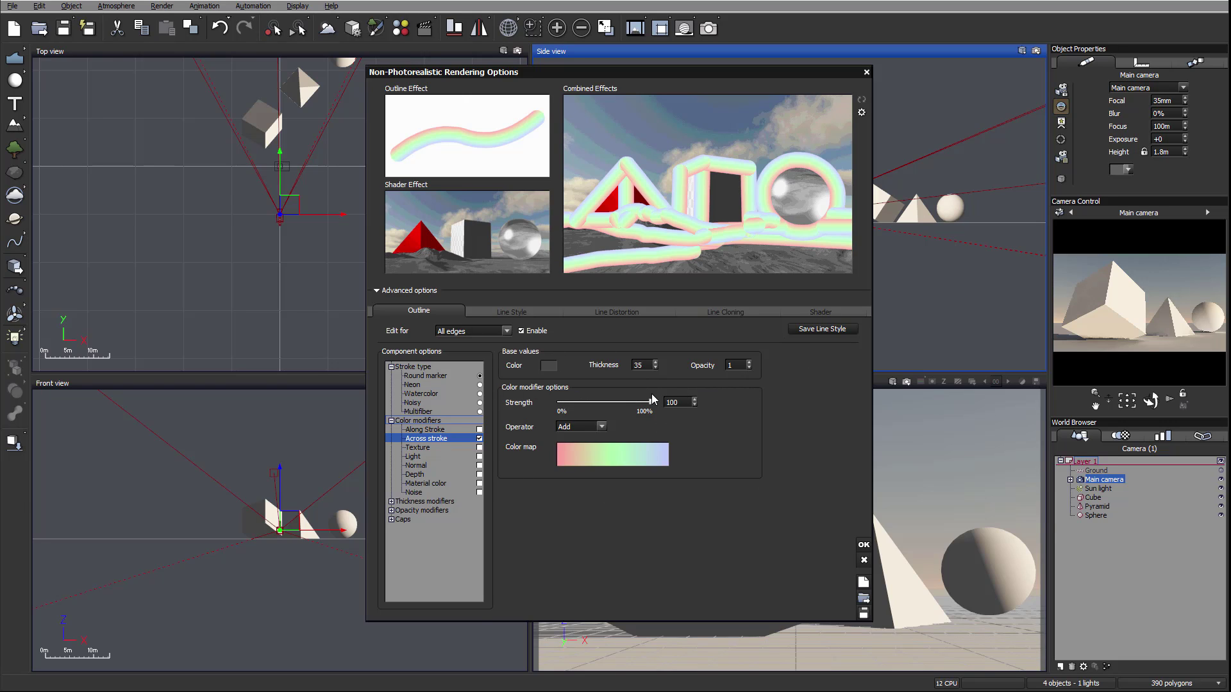
mouse_move(649, 402)
left_mouse_down()
mouse_move(597, 402)
mouse_move(649, 402)
left_mouse_up()
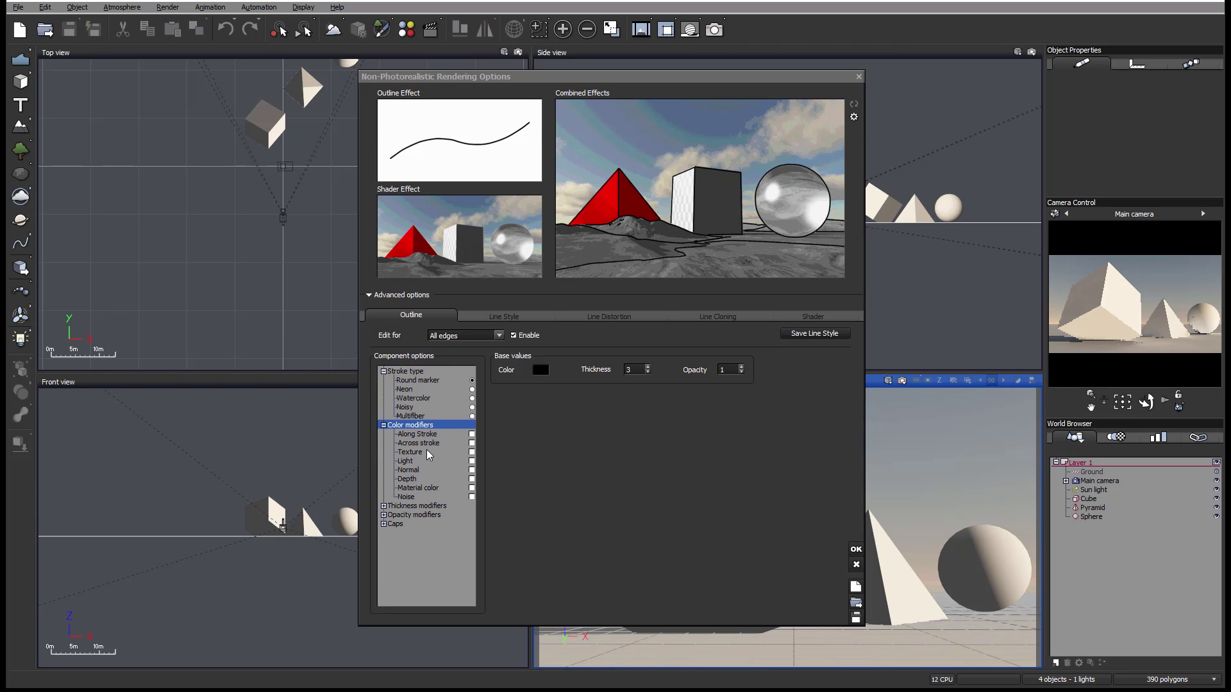
Step: Enable the Texture color modifier and load the dark cloudy grey bitmap from the recent bitmaps as its texture
left_click(427, 451)
left_click(472, 452)
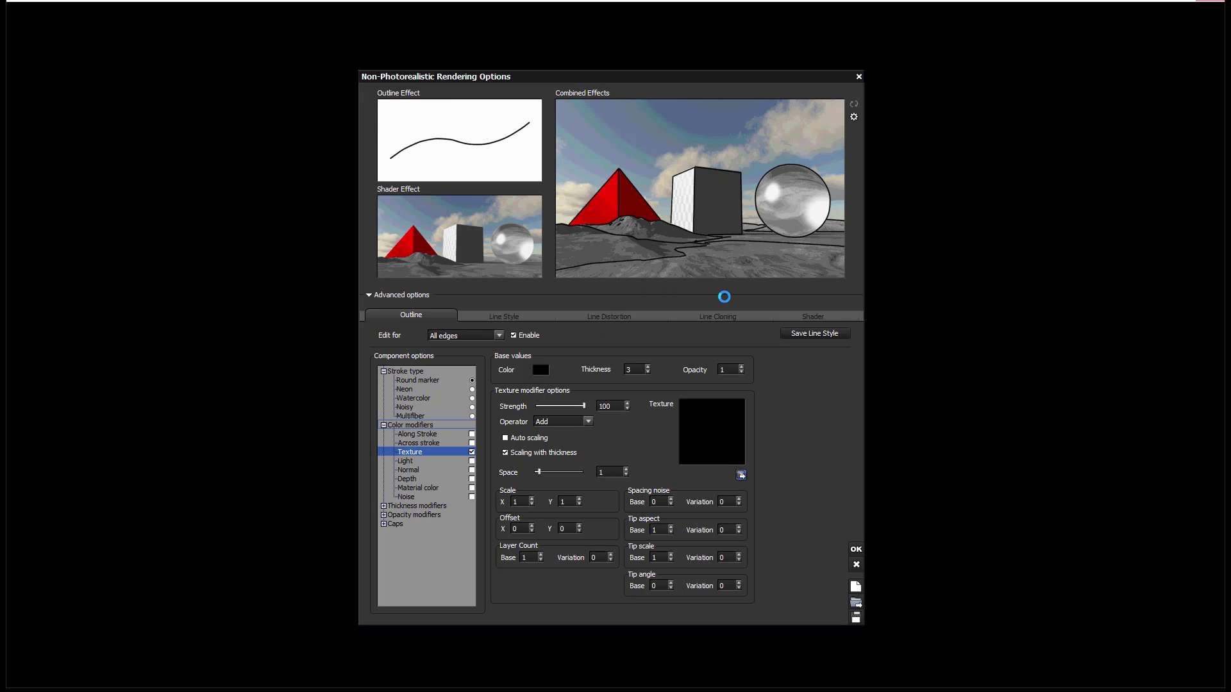
left_click(740, 474)
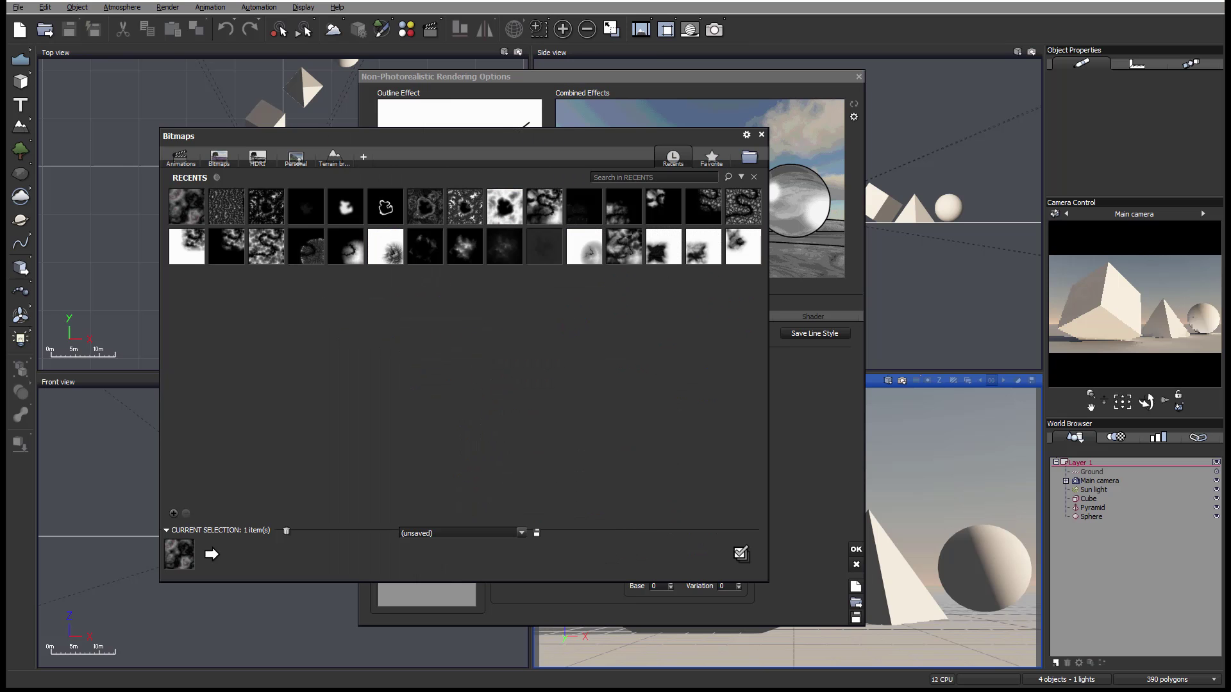
double_click(339, 190)
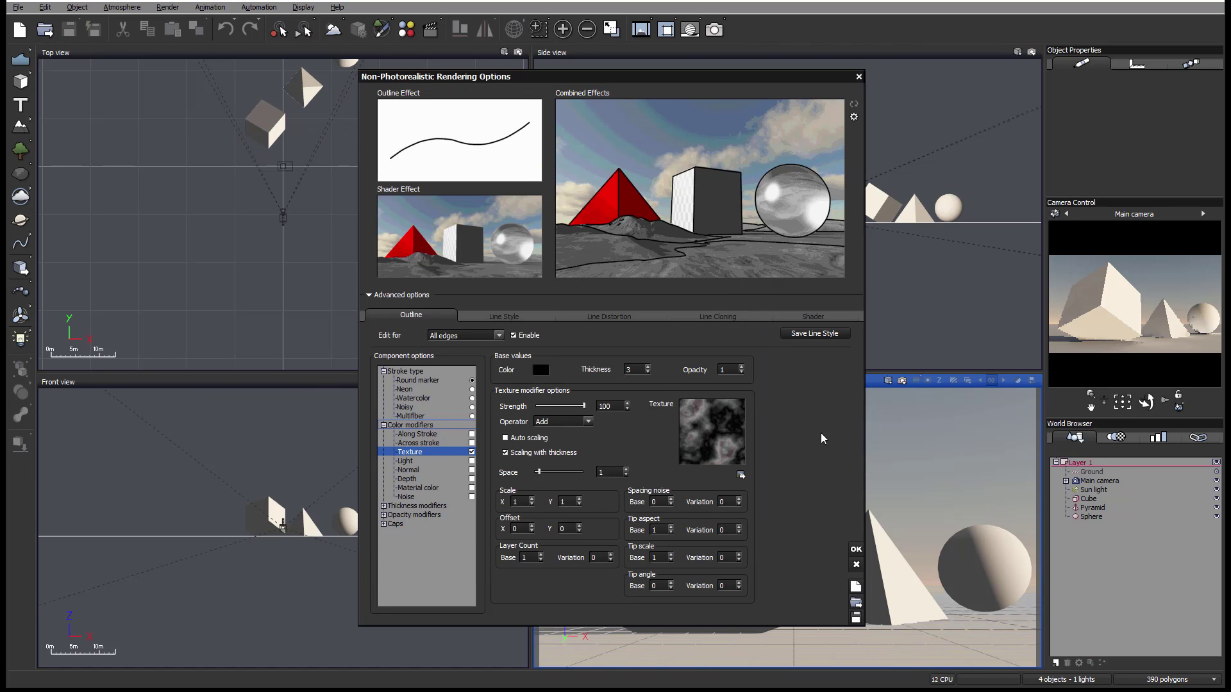
Step: Set the outline's base thickness to 35 and turn on Auto scaling for the texture
double_click(632, 369)
type("35")
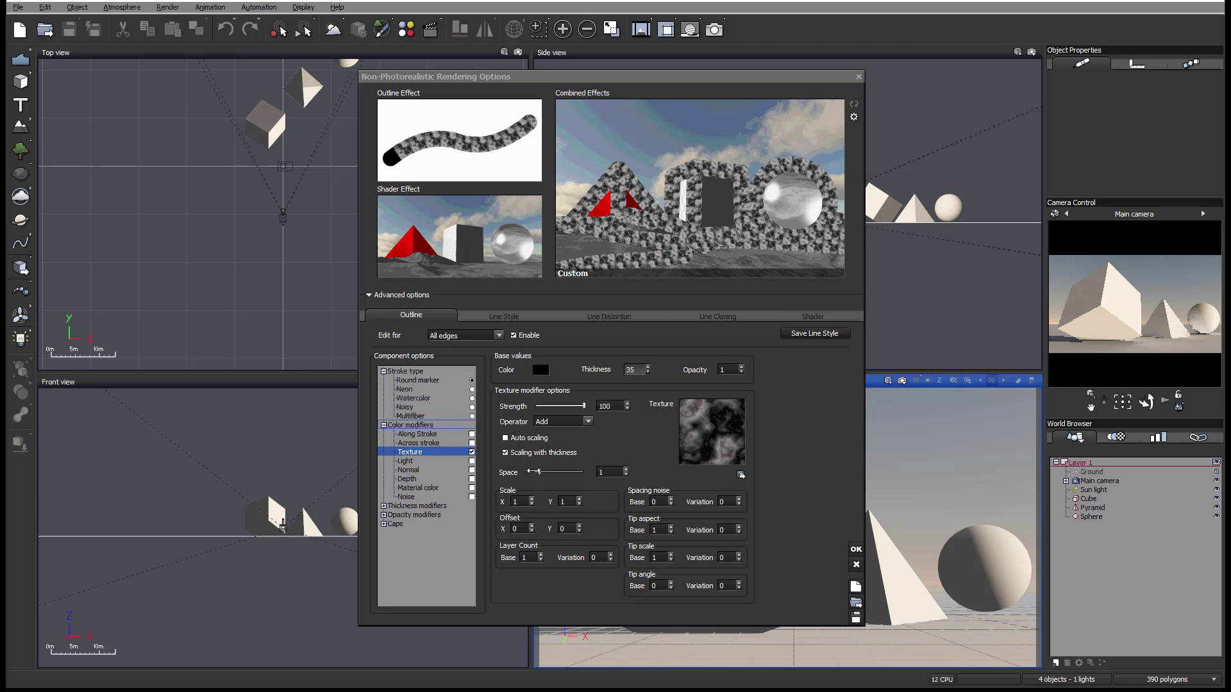
left_click(505, 438)
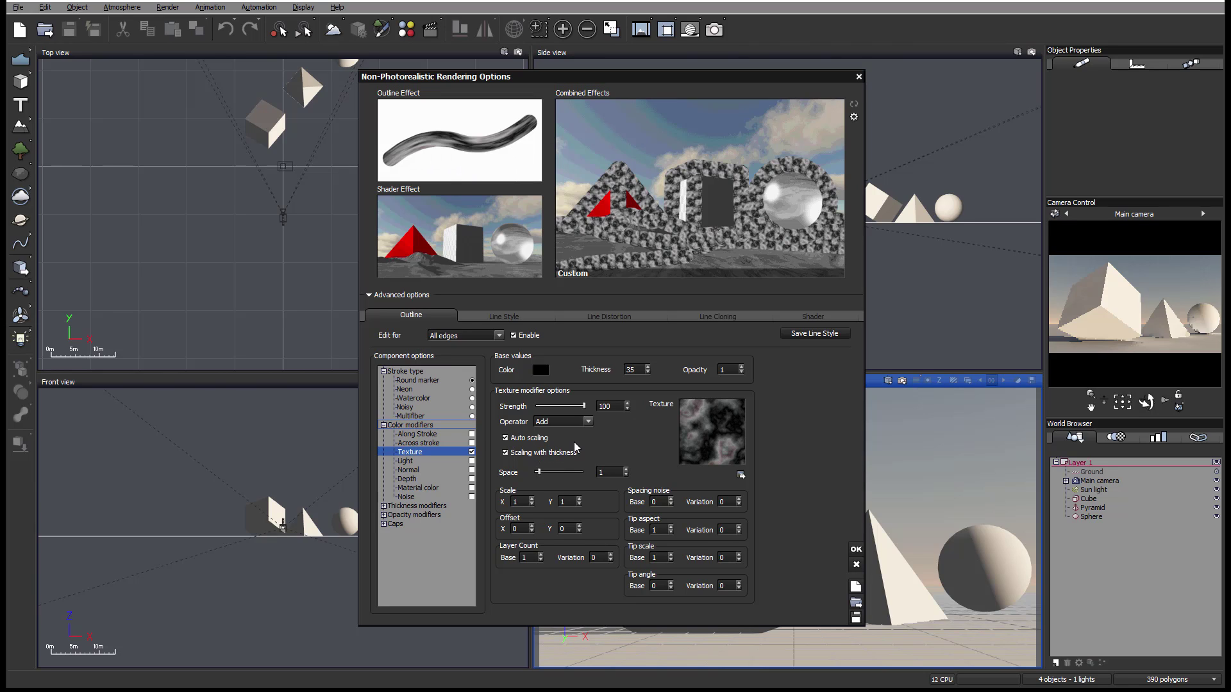
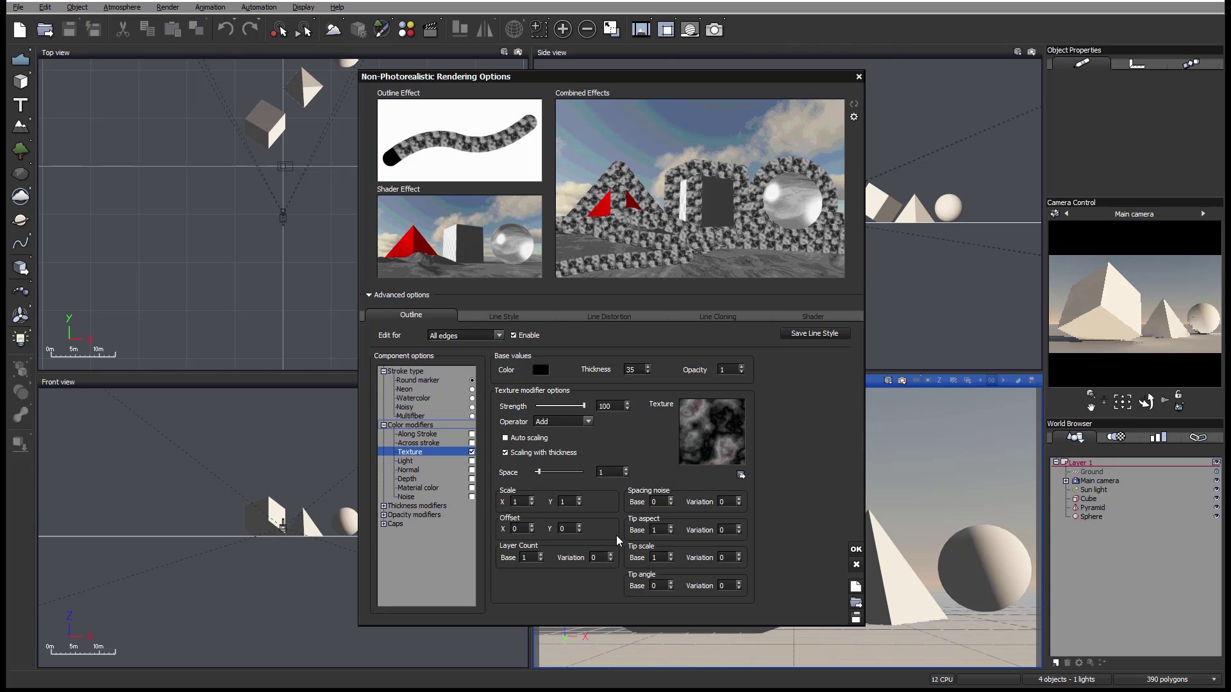
left_click(539, 555)
left_click(611, 557)
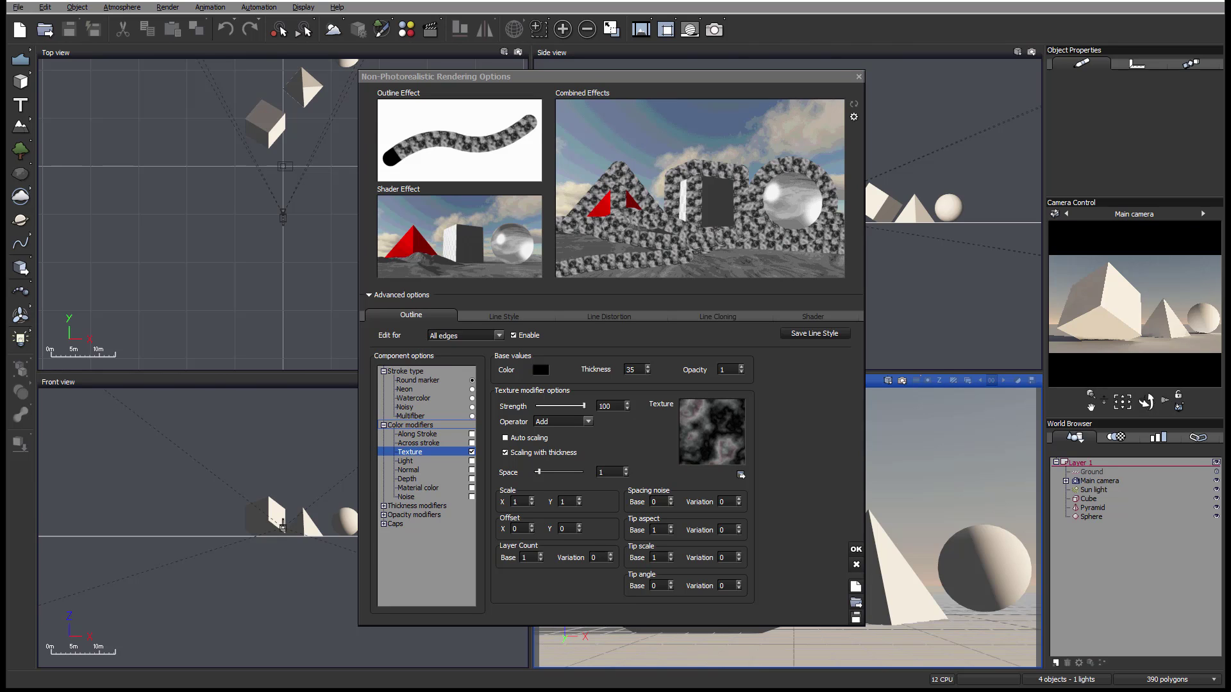
Step: Disable the Texture color modifier and enable Light with the pastel red-green-blue color map from the Colorful collection
left_click(471, 452)
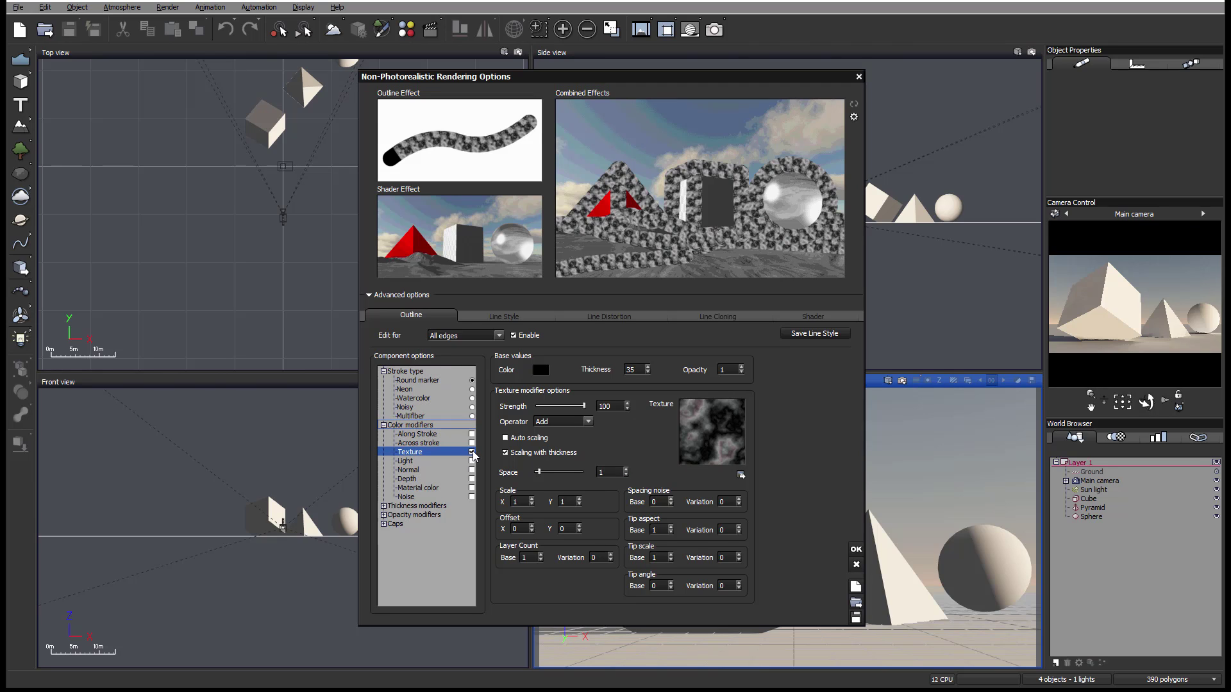
left_click(471, 460)
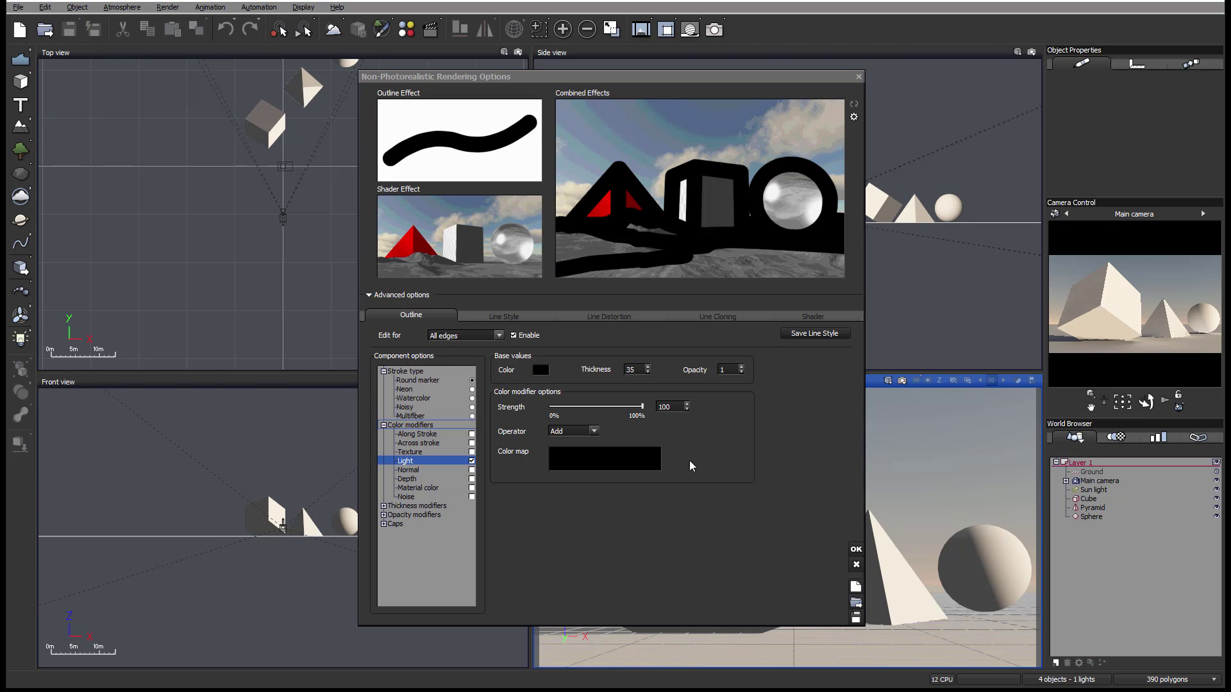
left_click(598, 457)
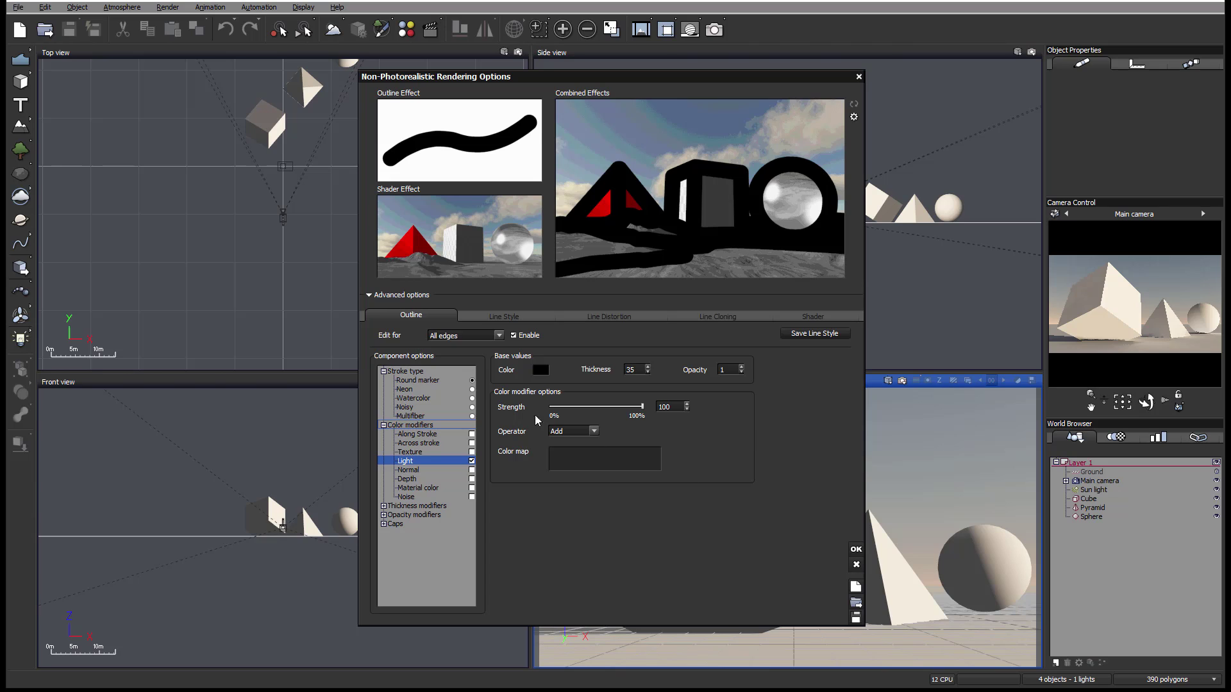
left_click(621, 459)
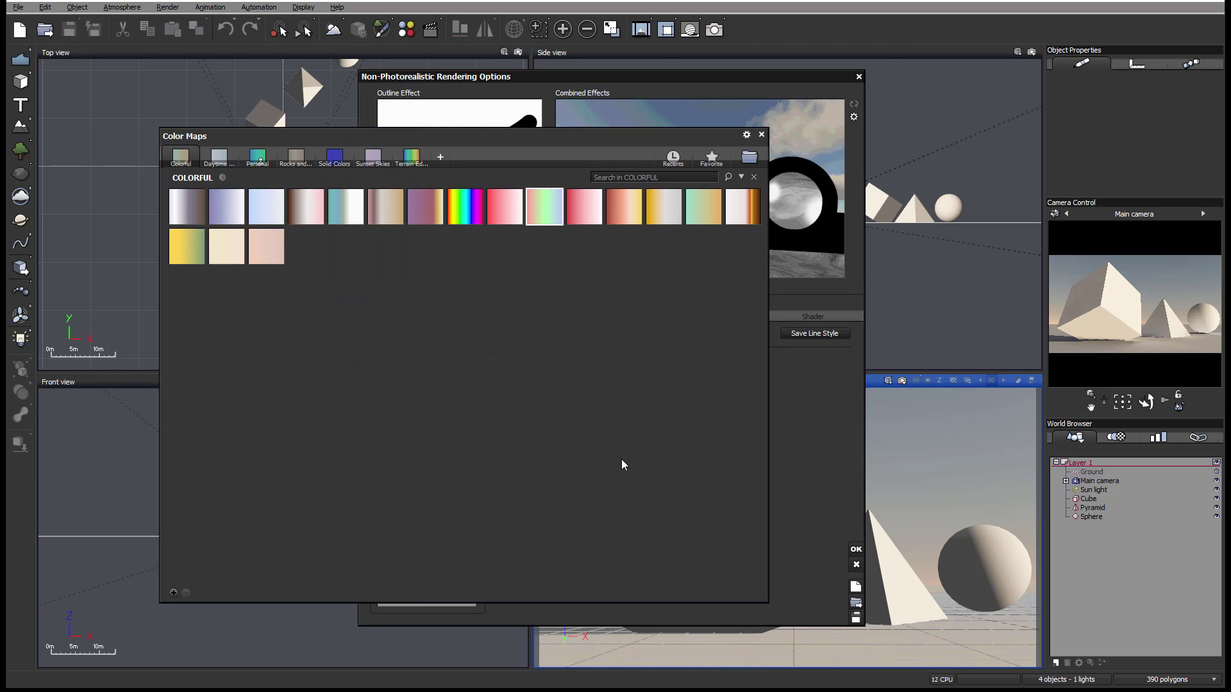
double_click(551, 206)
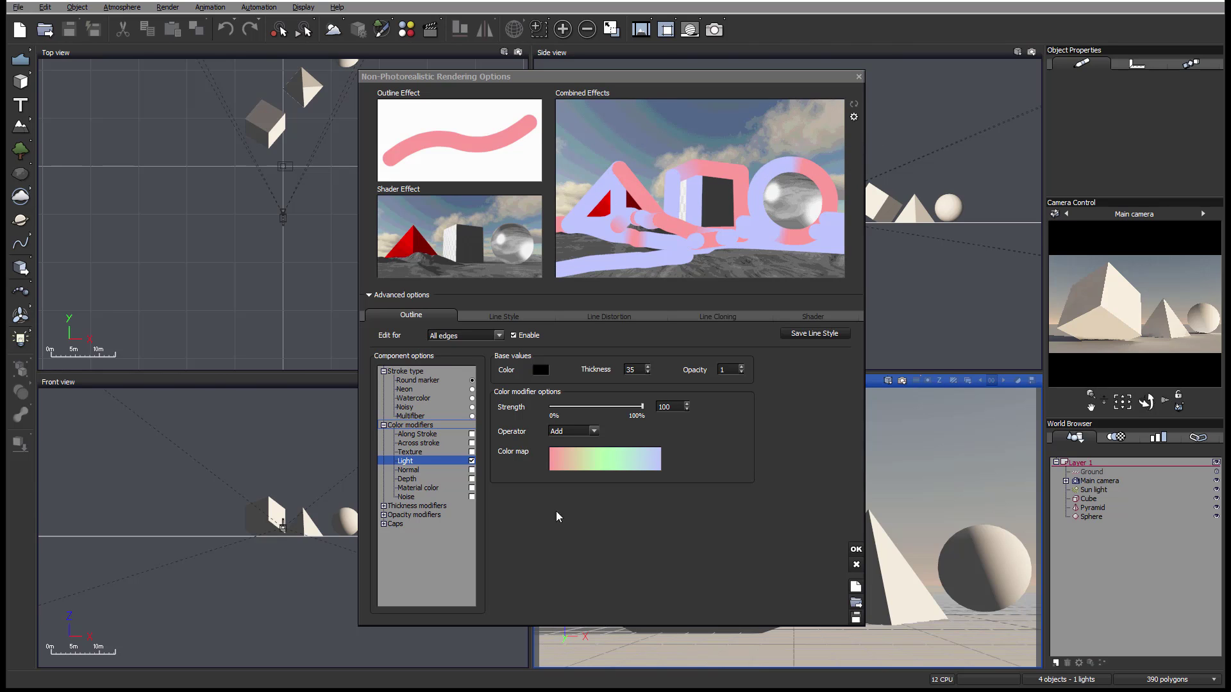
Step: Disable the Light color modifier and enable Normal with the pastel red-green-blue color map
left_click(472, 461)
left_click(472, 470)
left_click(471, 471)
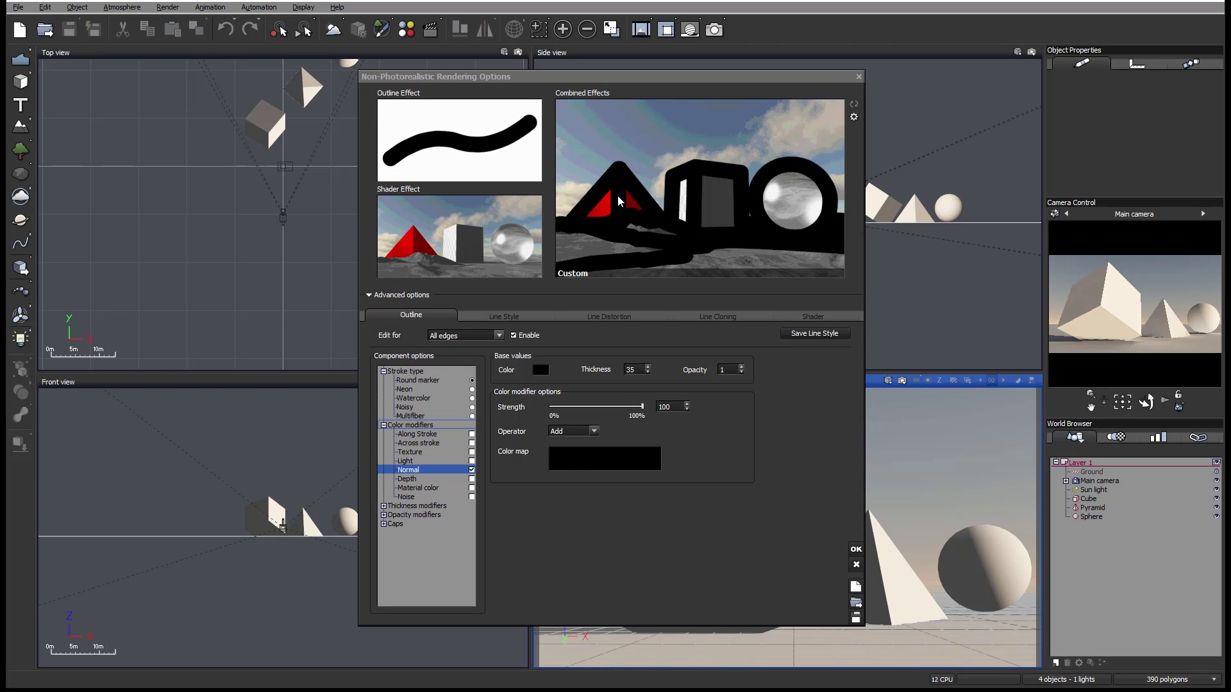
left_click(610, 460)
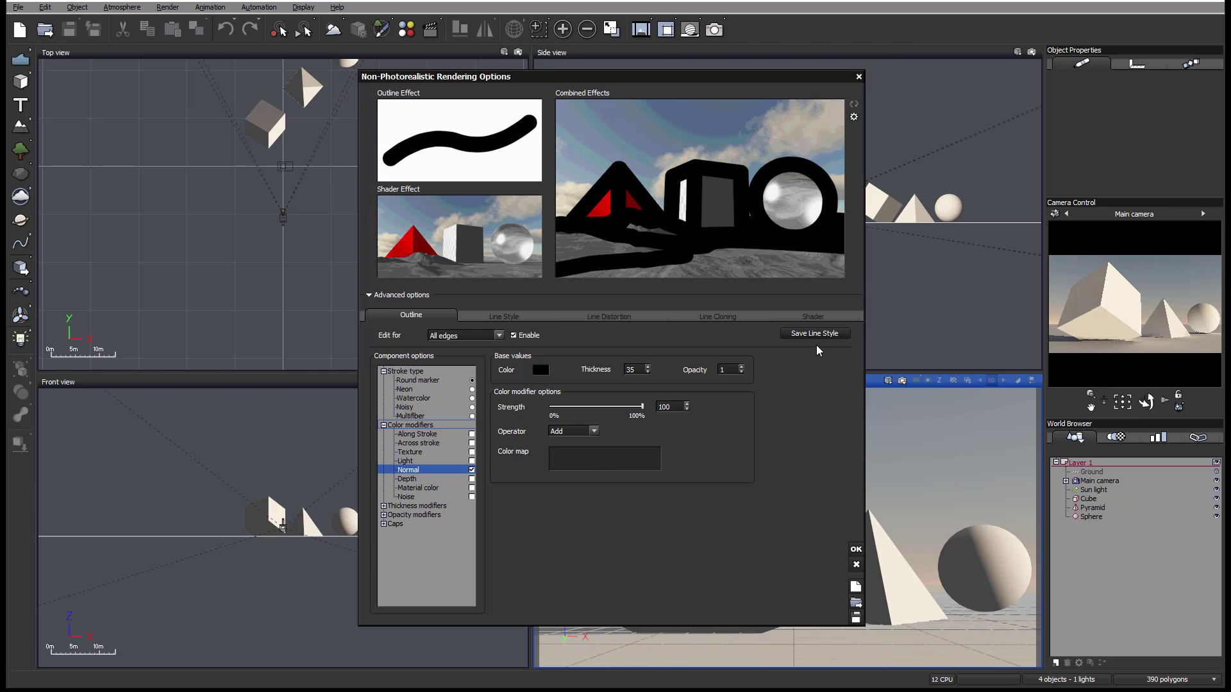
double_click(542, 202)
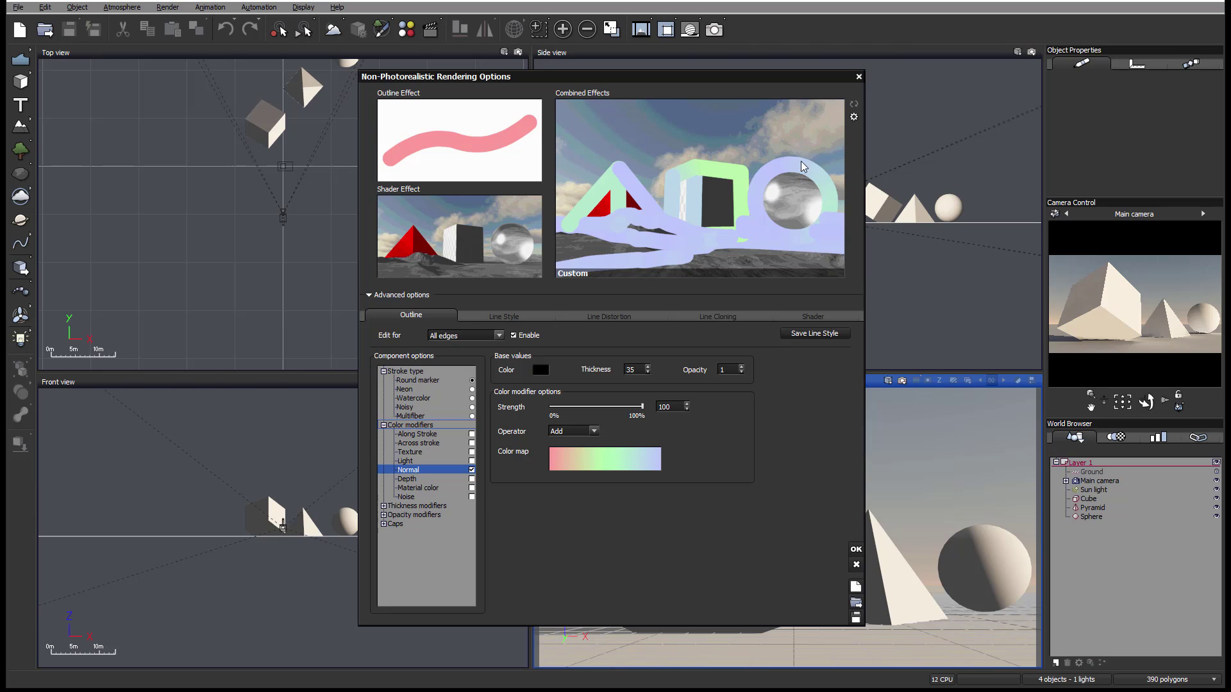
Step: Disable the Normal color modifier and enable Depth with the pastel red-green-blue color map
left_click(471, 470)
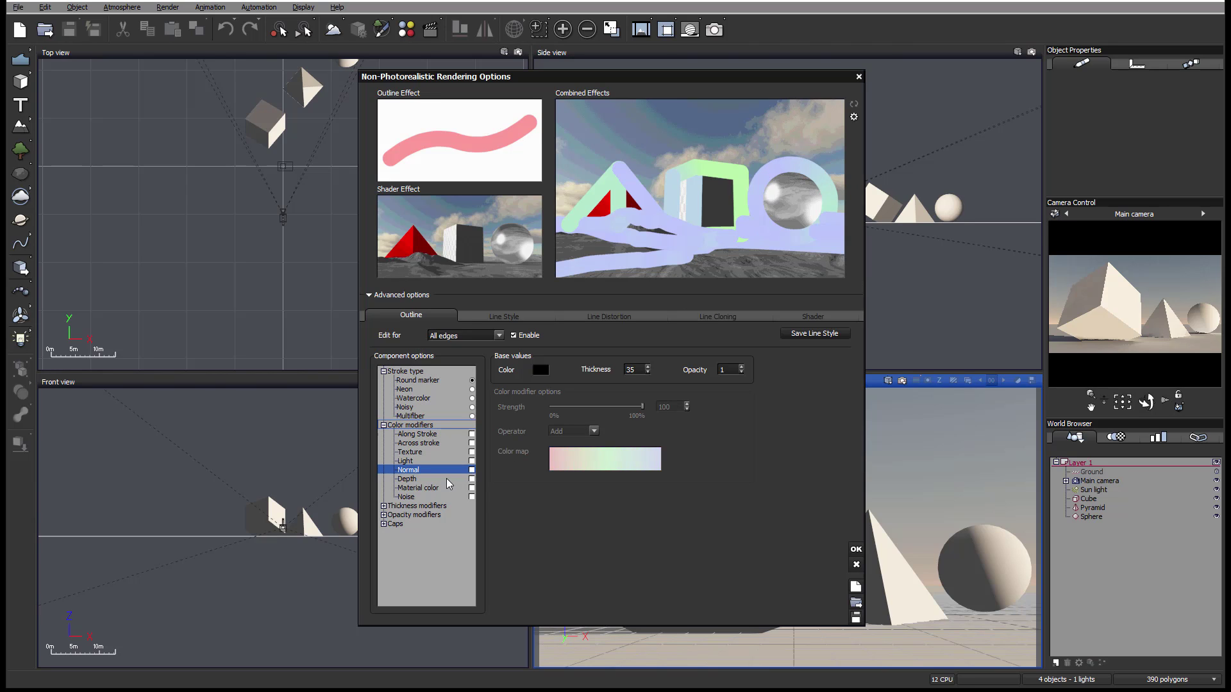
left_click(471, 478)
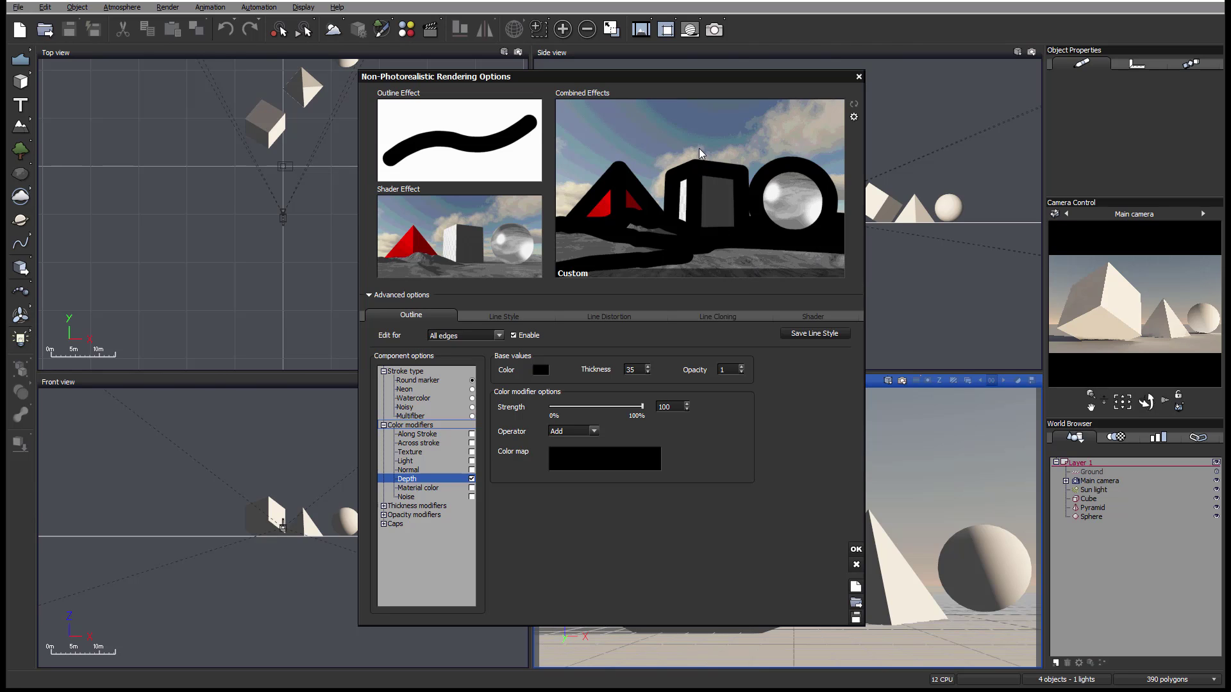
left_click(607, 459)
double_click(544, 206)
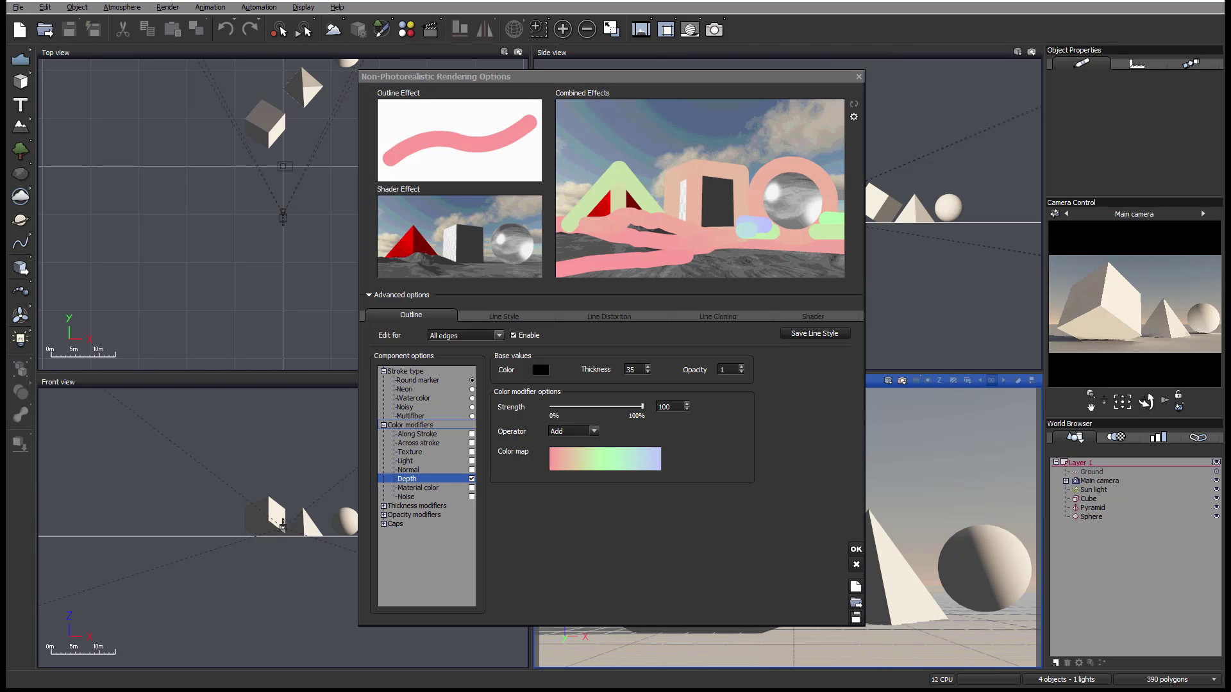
Step: Replace the Depth color modifier with Material color to preview it, and swap that for the Noise modifier
left_click(471, 478)
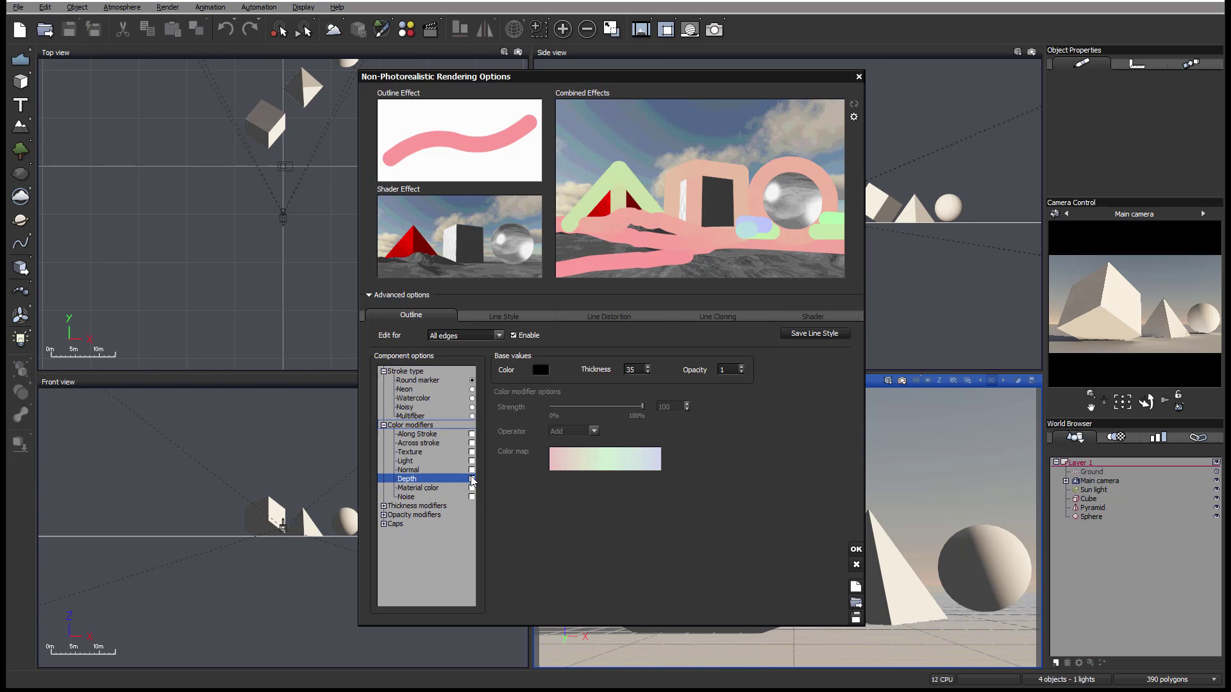
left_click(471, 489)
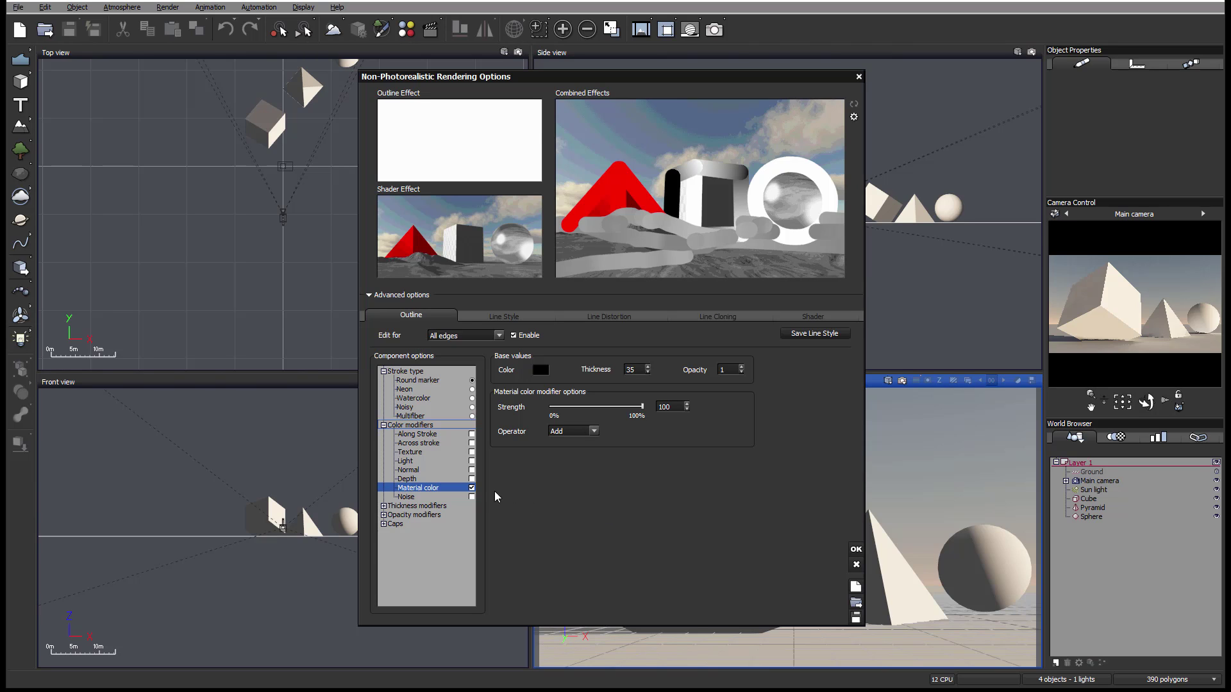
left_click(471, 488)
left_click(472, 497)
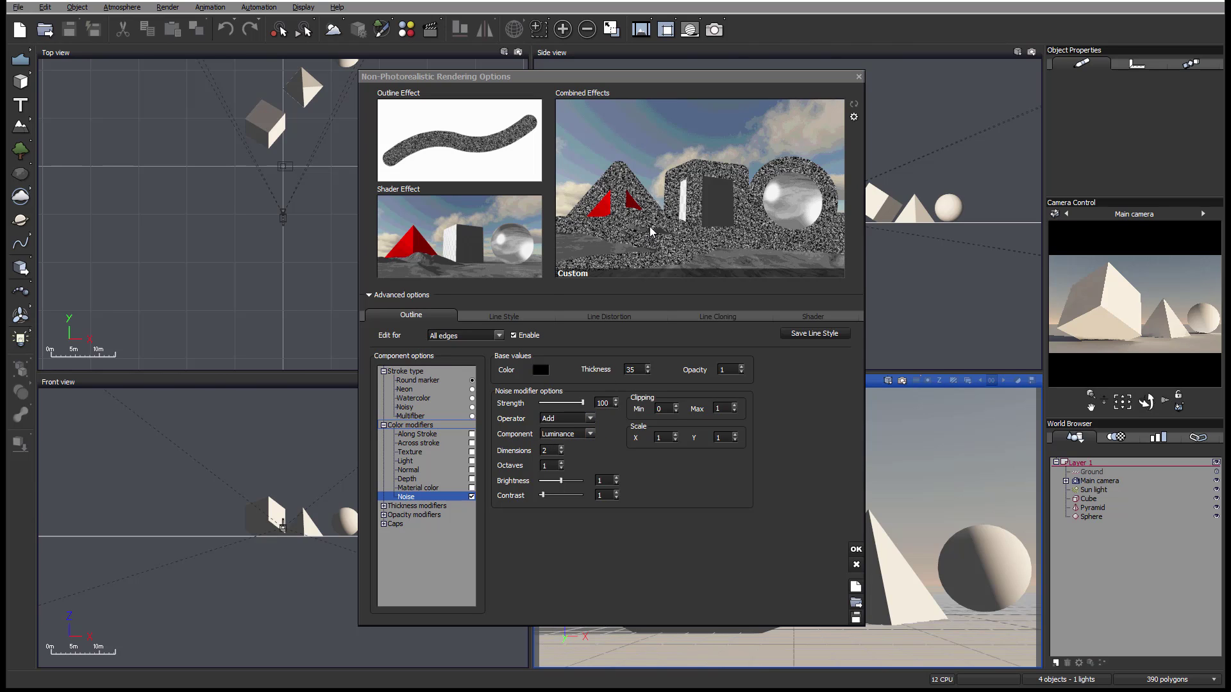
Step: Try Saturation as the Noise modifier's component and switch it back to Luminance
left_click(590, 435)
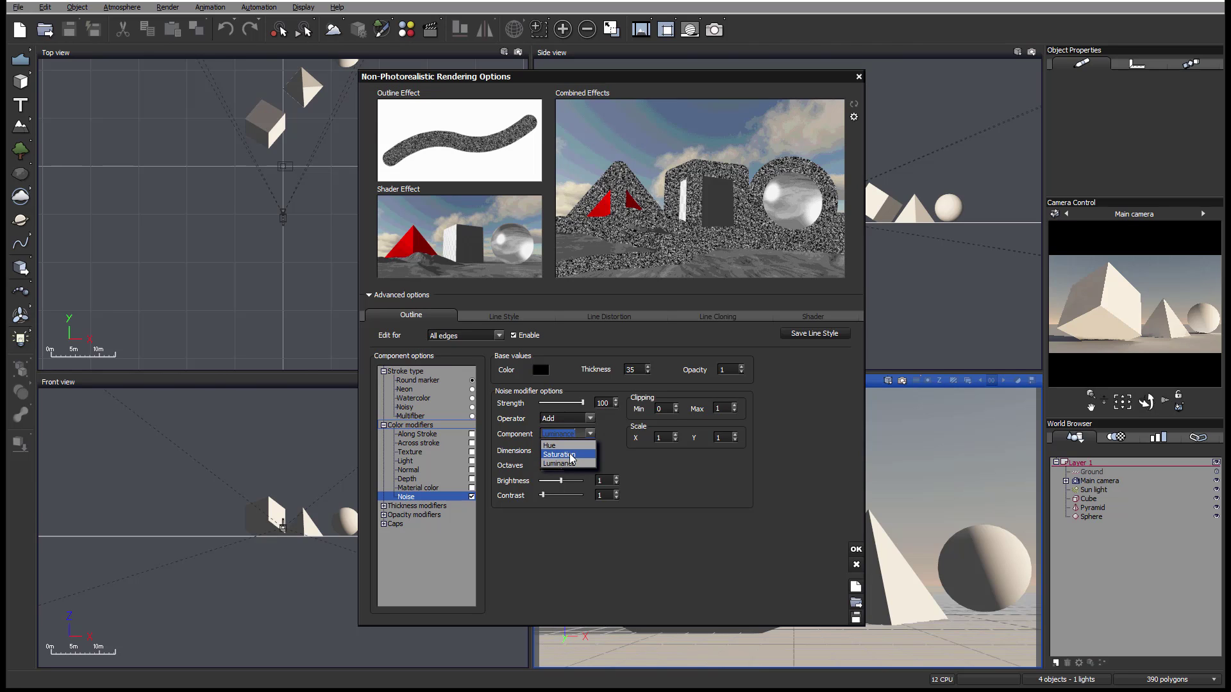
left_click(571, 454)
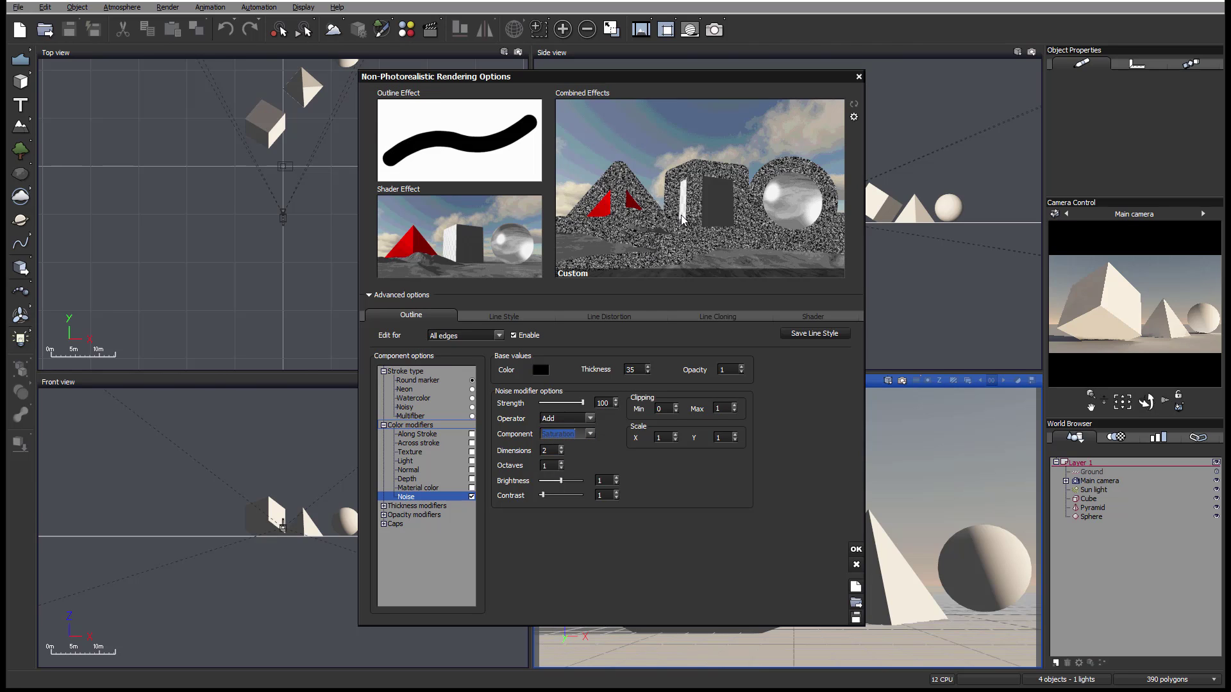
left_click(590, 434)
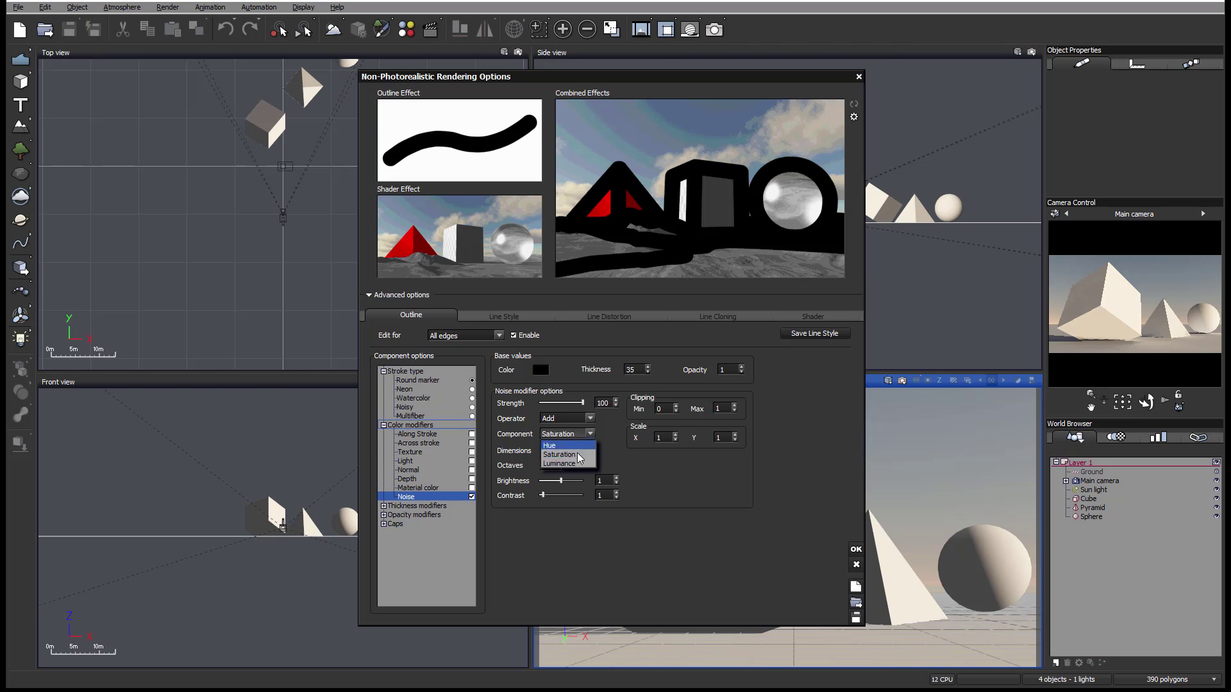
left_click(572, 464)
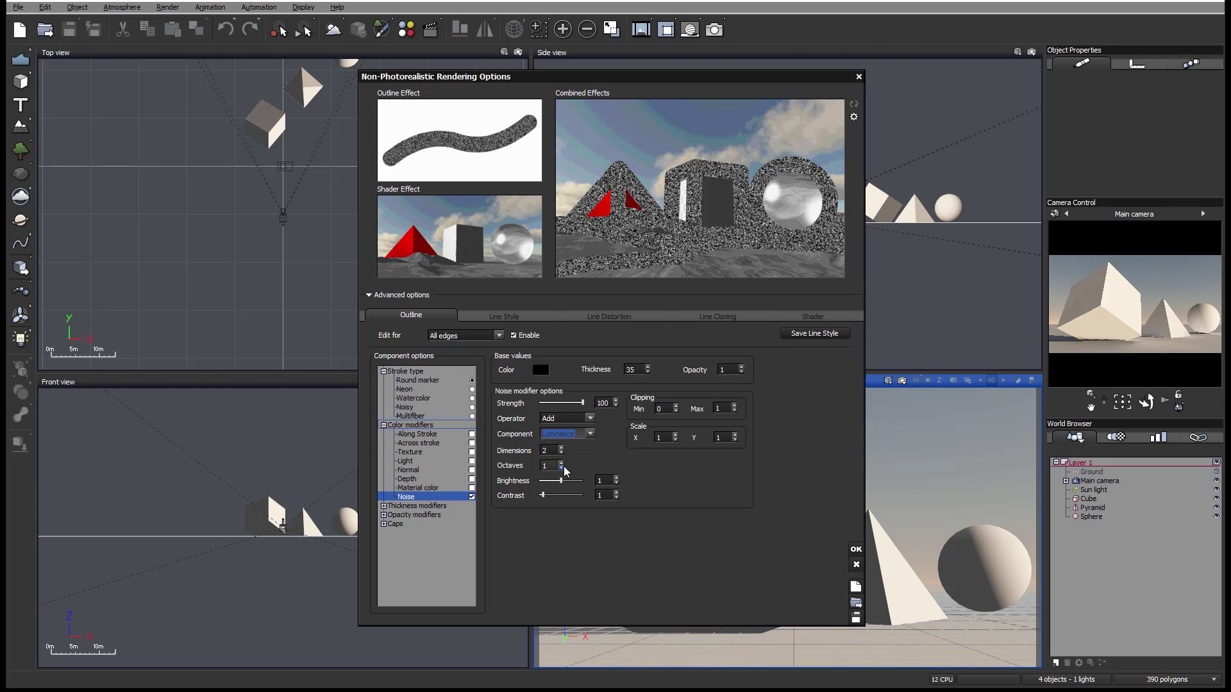
Step: Try different octave values for the Noise color modifier and set its octaves to 6
left_click(562, 468)
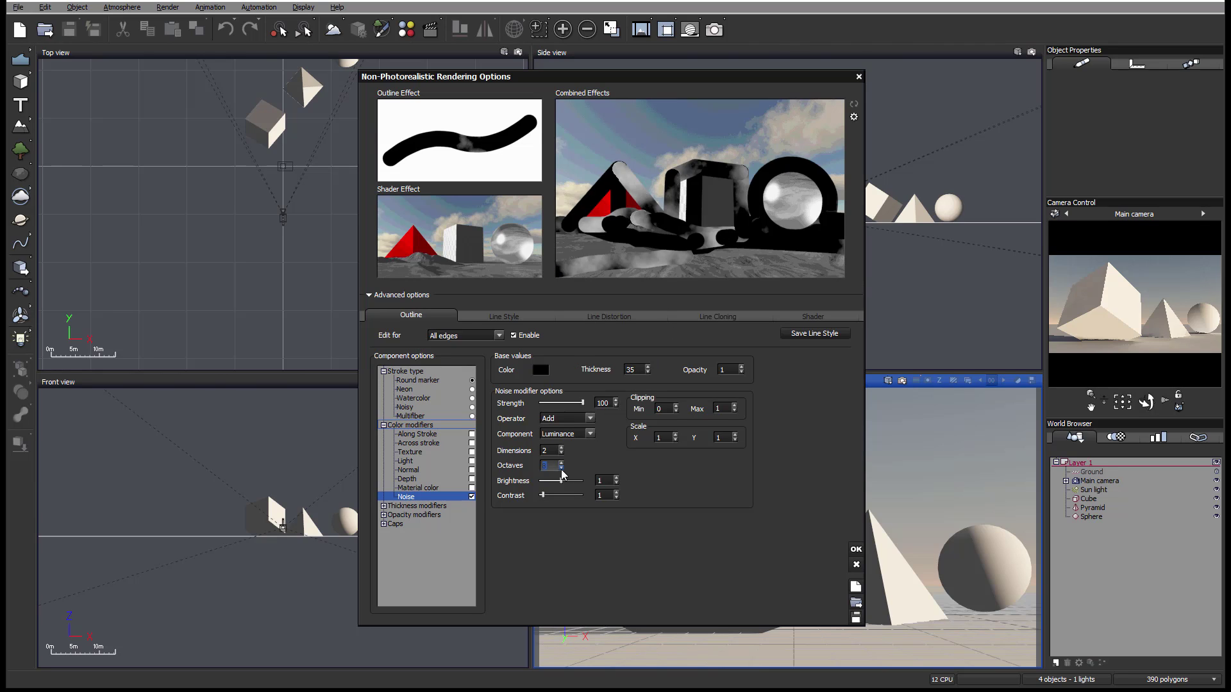
left_click_drag(561, 466, 561, 477)
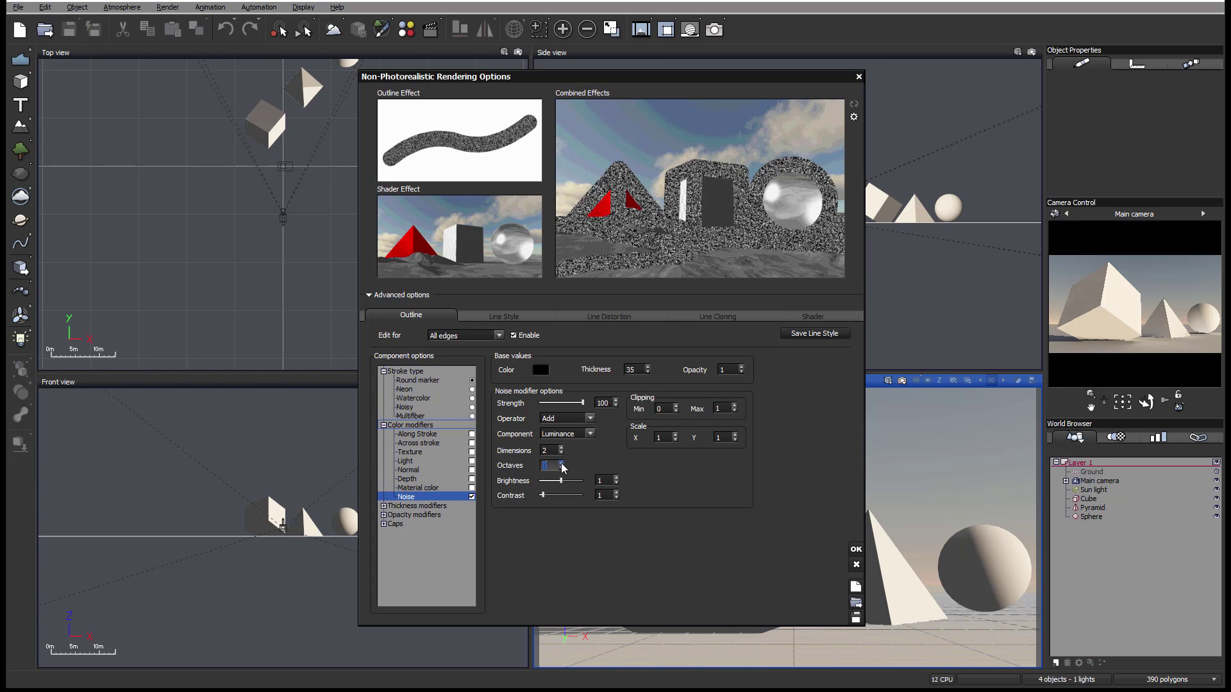
left_click_drag(561, 462, 561, 457)
left_click(540, 464)
type("6")
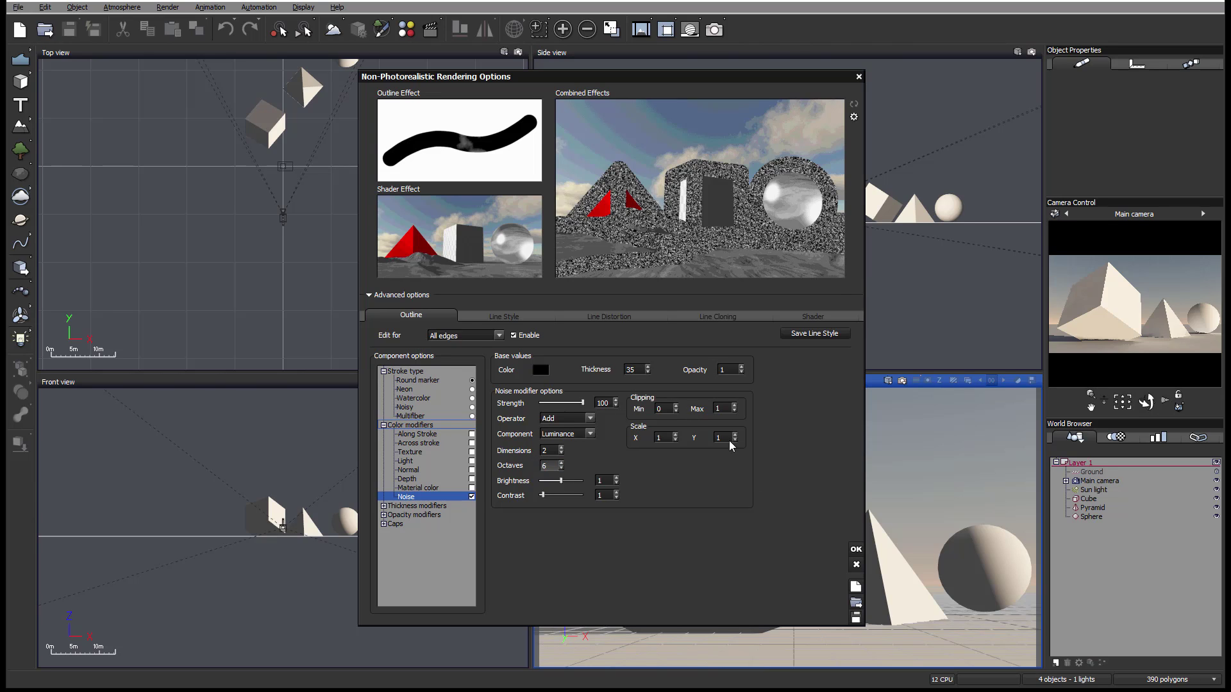
key("Return")
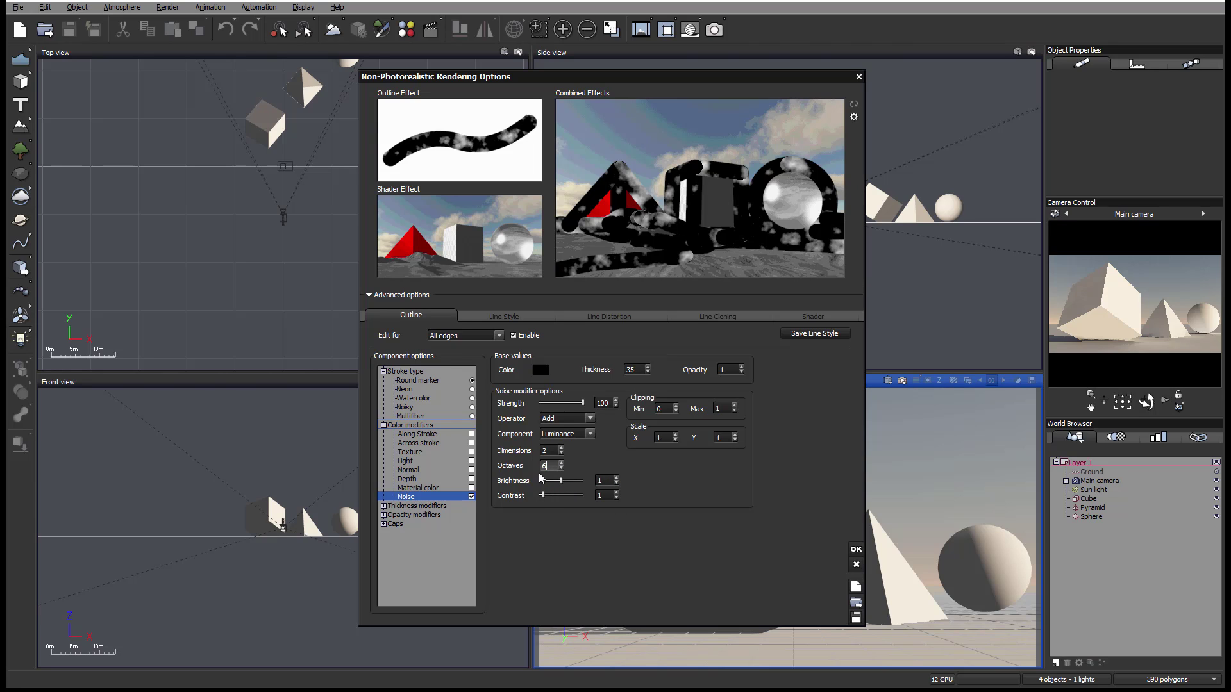
Step: Switch the outline's stroke type to Watercolor and change its base color to a teal green
left_click(472, 398)
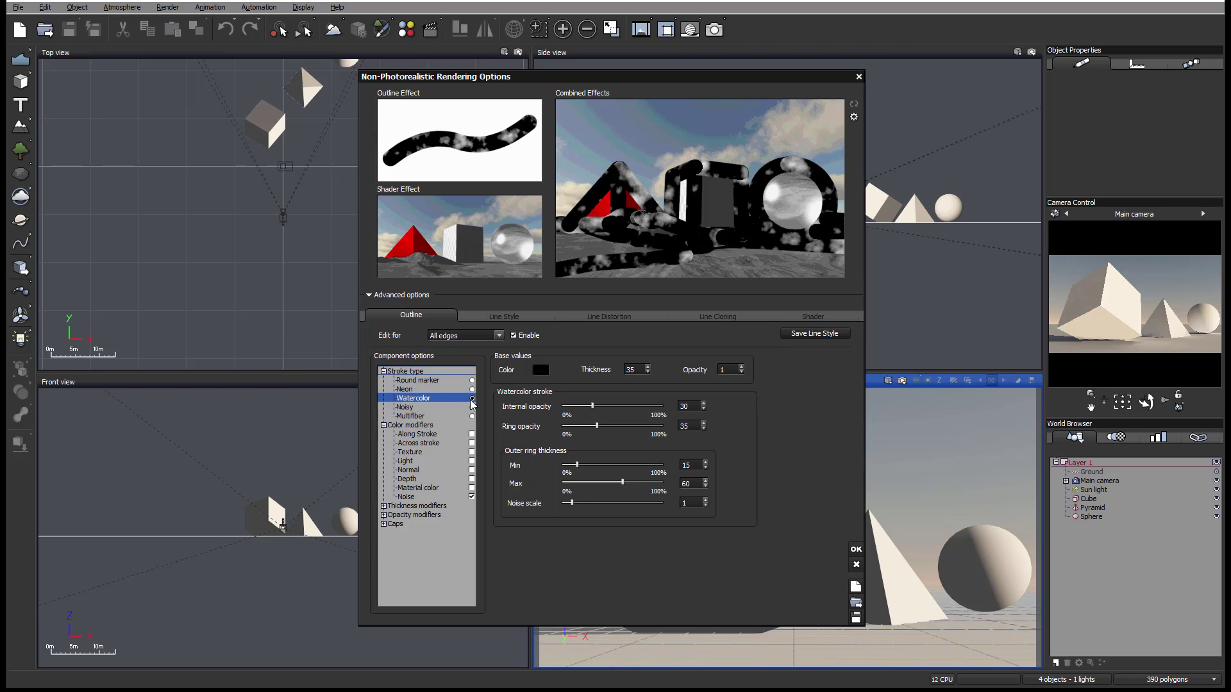
left_click(541, 370)
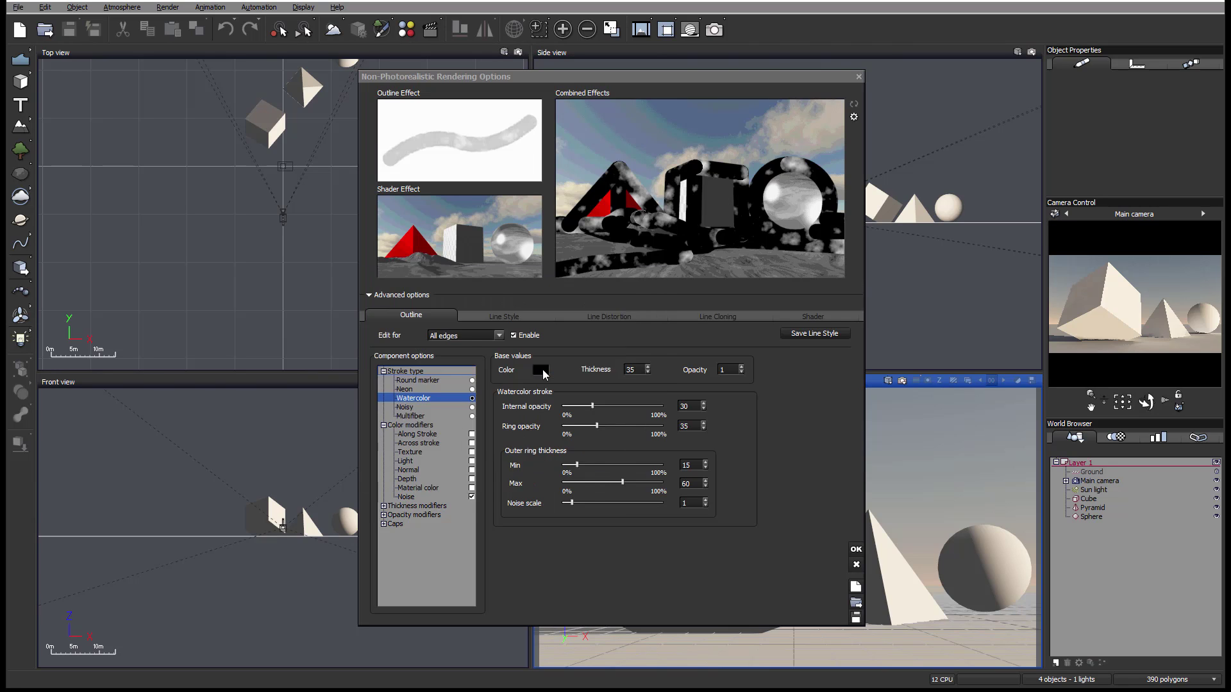
left_click(632, 369)
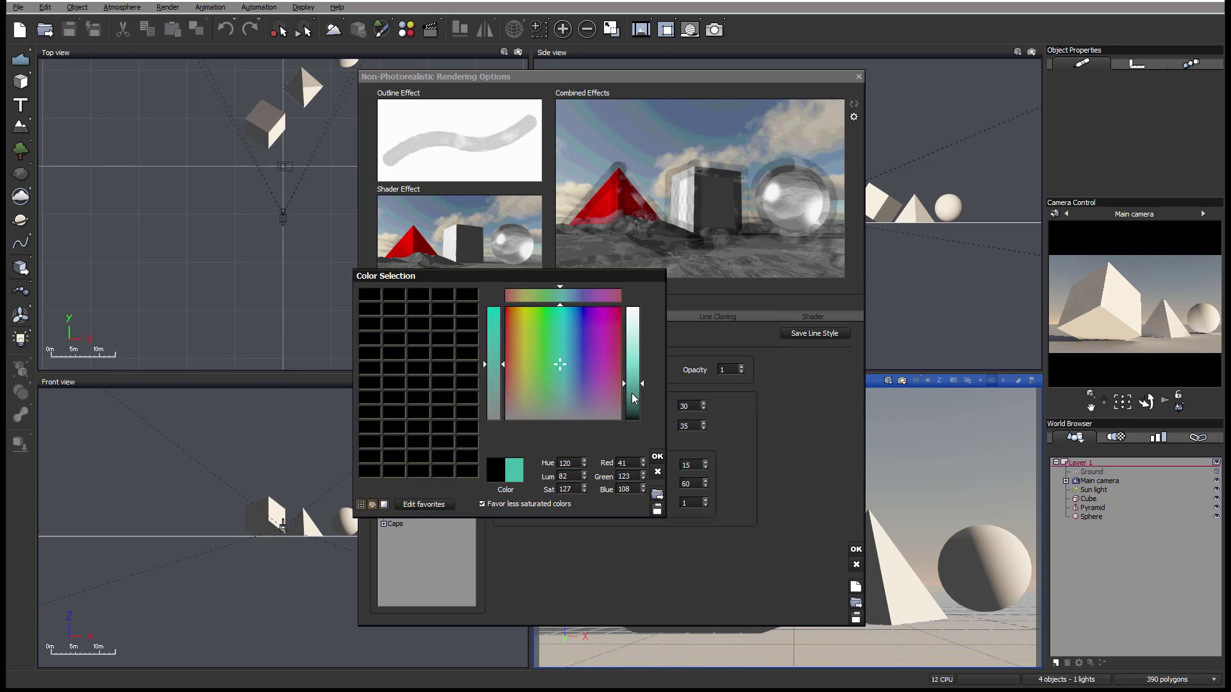
left_click(657, 456)
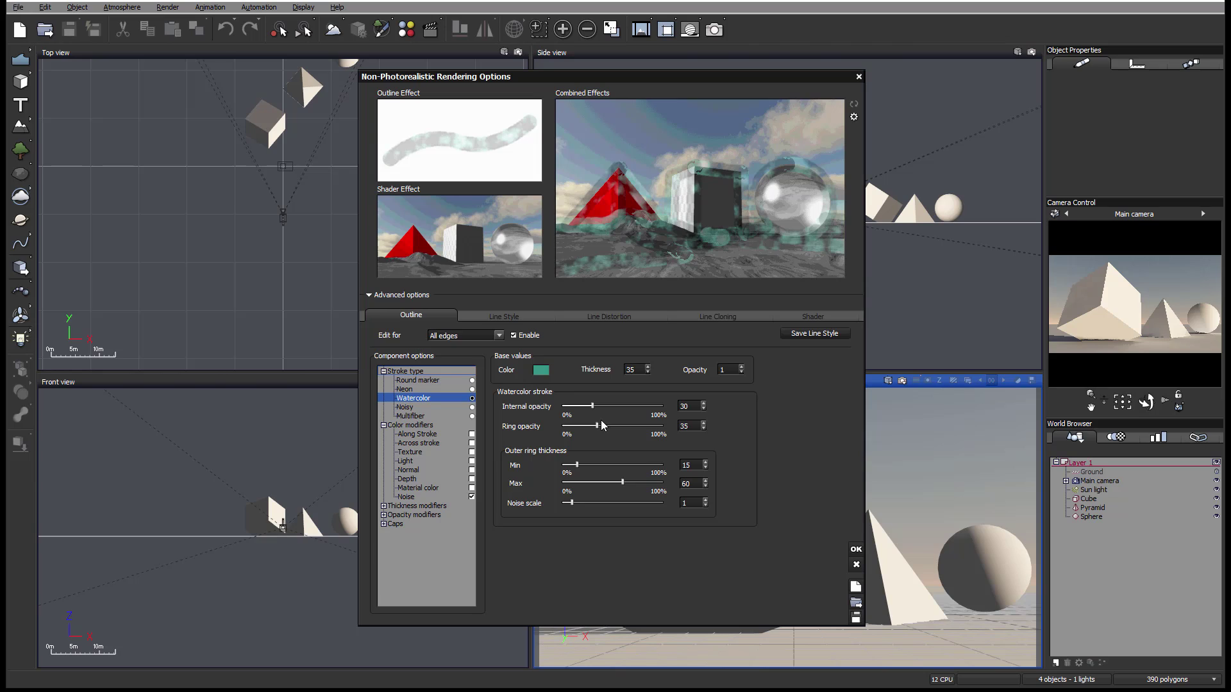
left_click_drag(603, 426, 612, 427)
Step: Set the Noise color modifier's component to Saturation, with brightness at about 1.38 and contrast at about 1.74
left_click(428, 495)
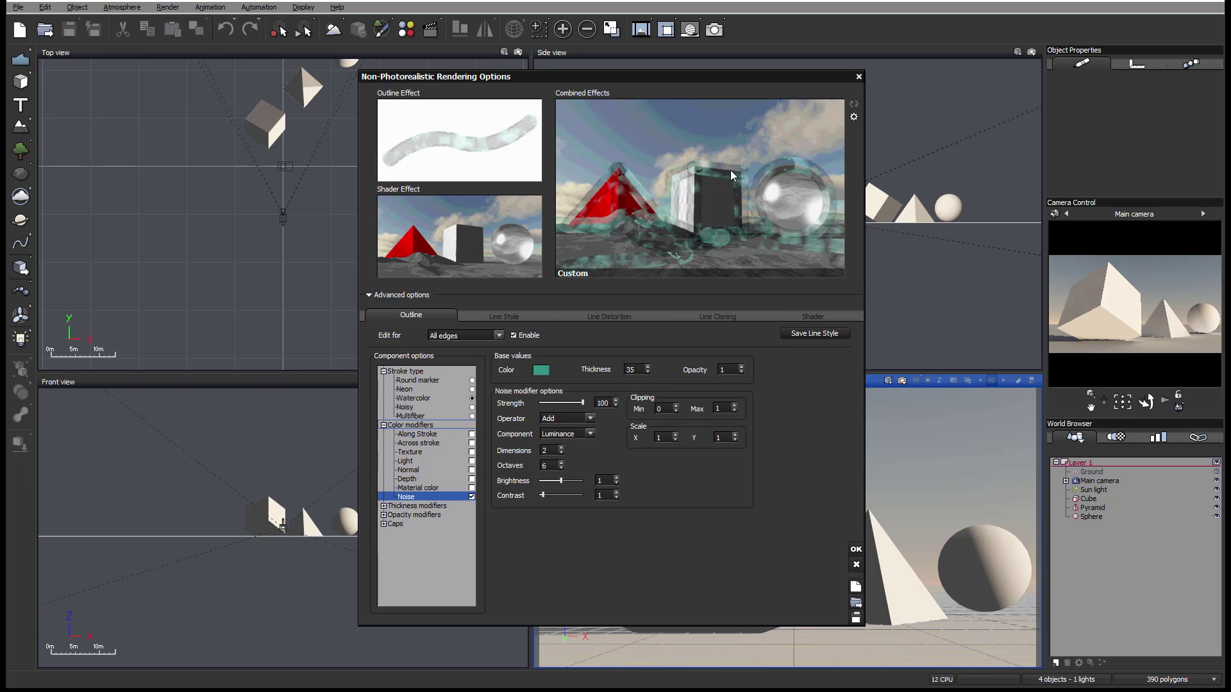
left_click(582, 434)
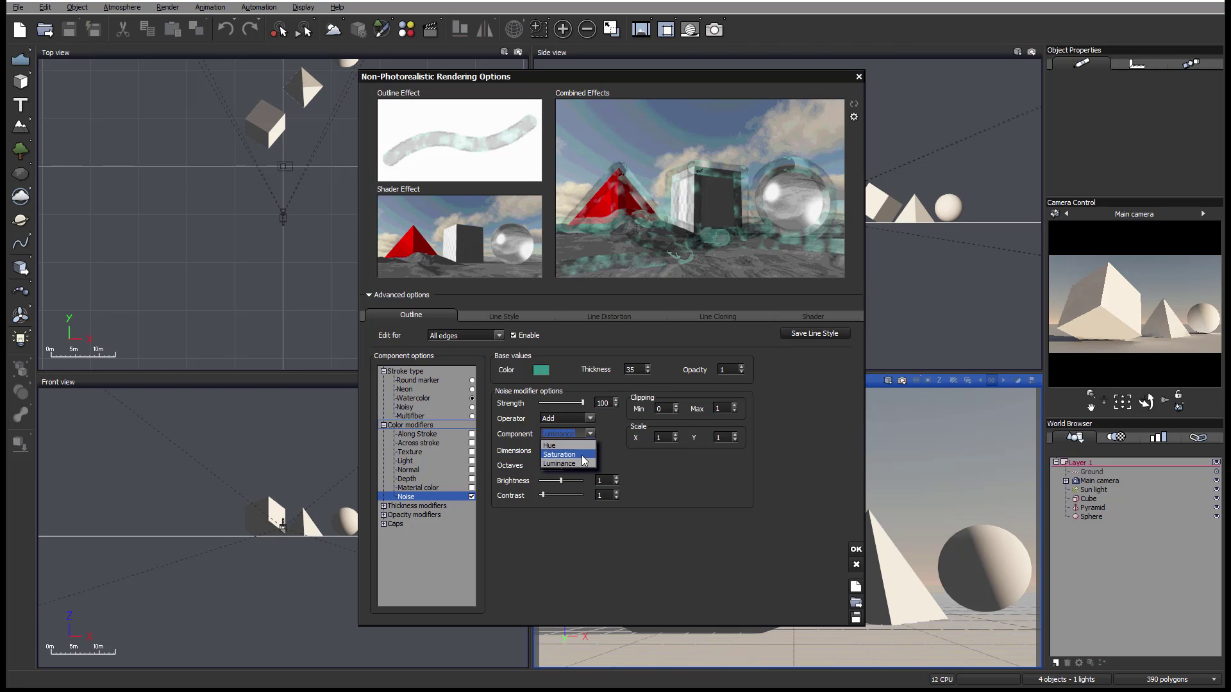
left_click(582, 455)
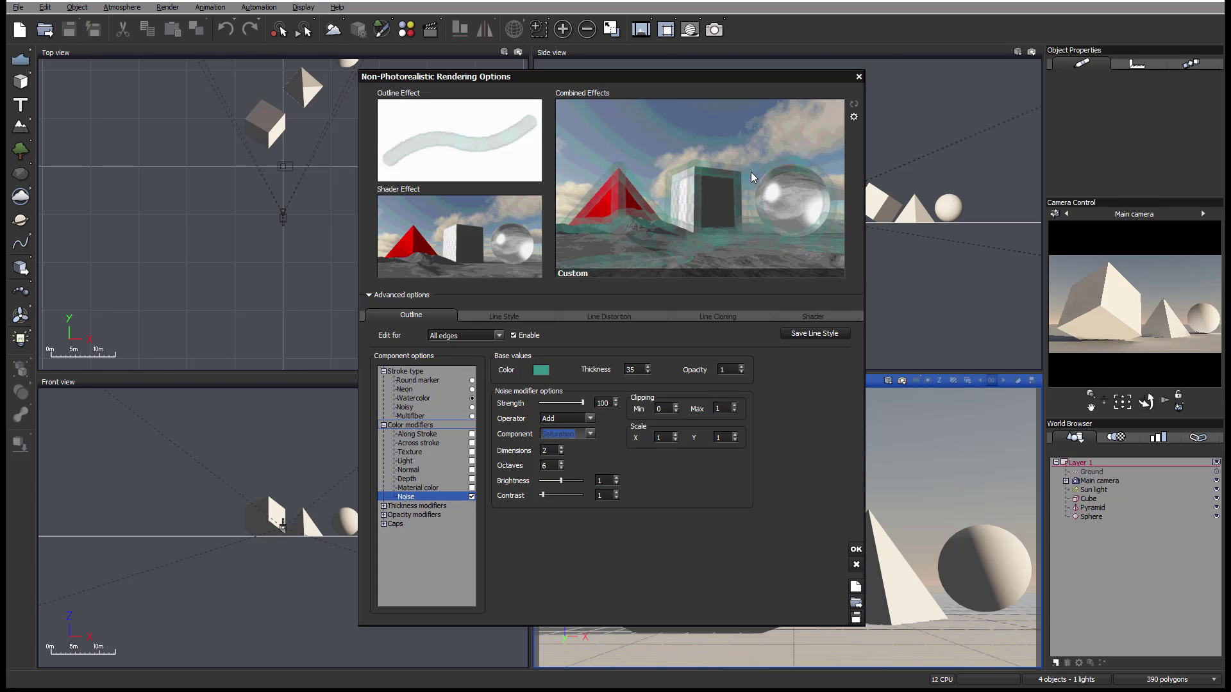
left_click(559, 451)
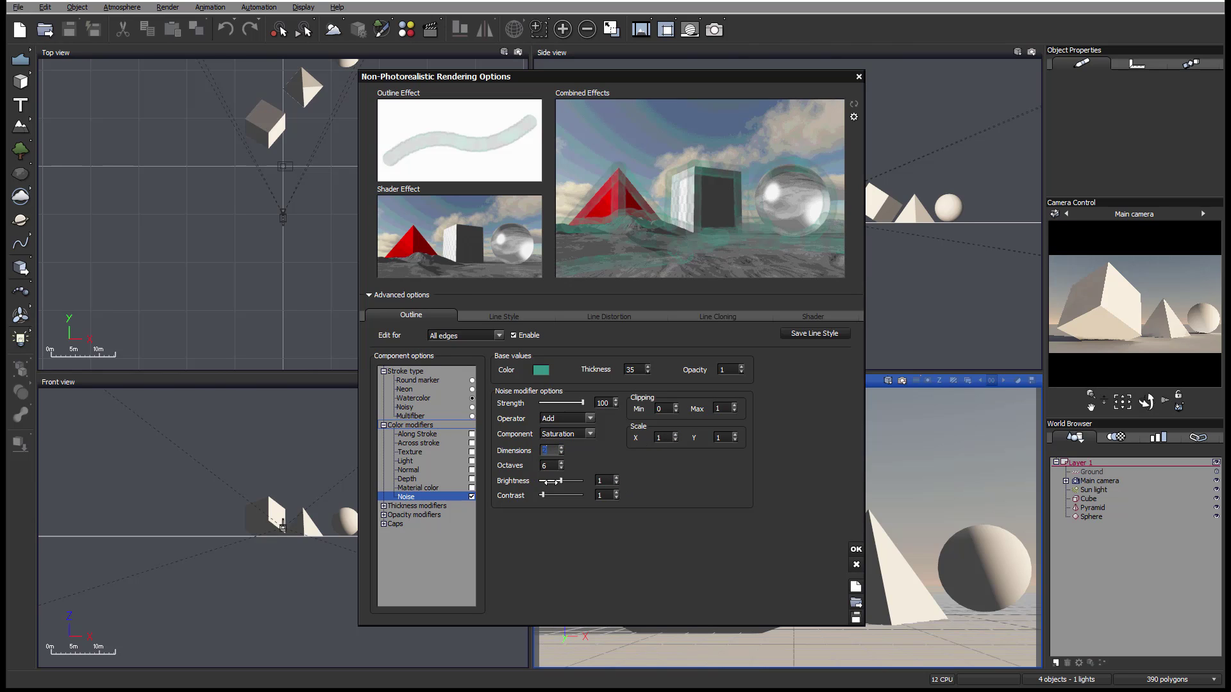
left_click_drag(561, 481, 545, 495)
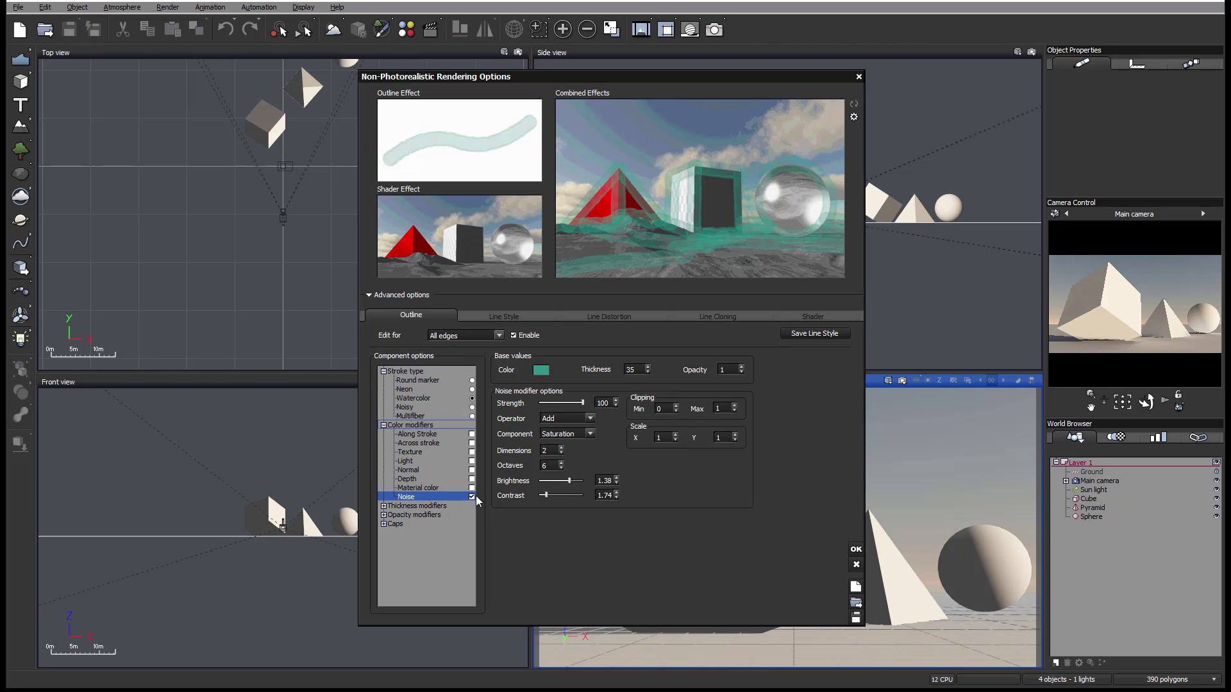
Step: Enable the Across stroke color modifier alongside Noise and go back to the Noise modifier's options
left_click(472, 443)
left_click(443, 442)
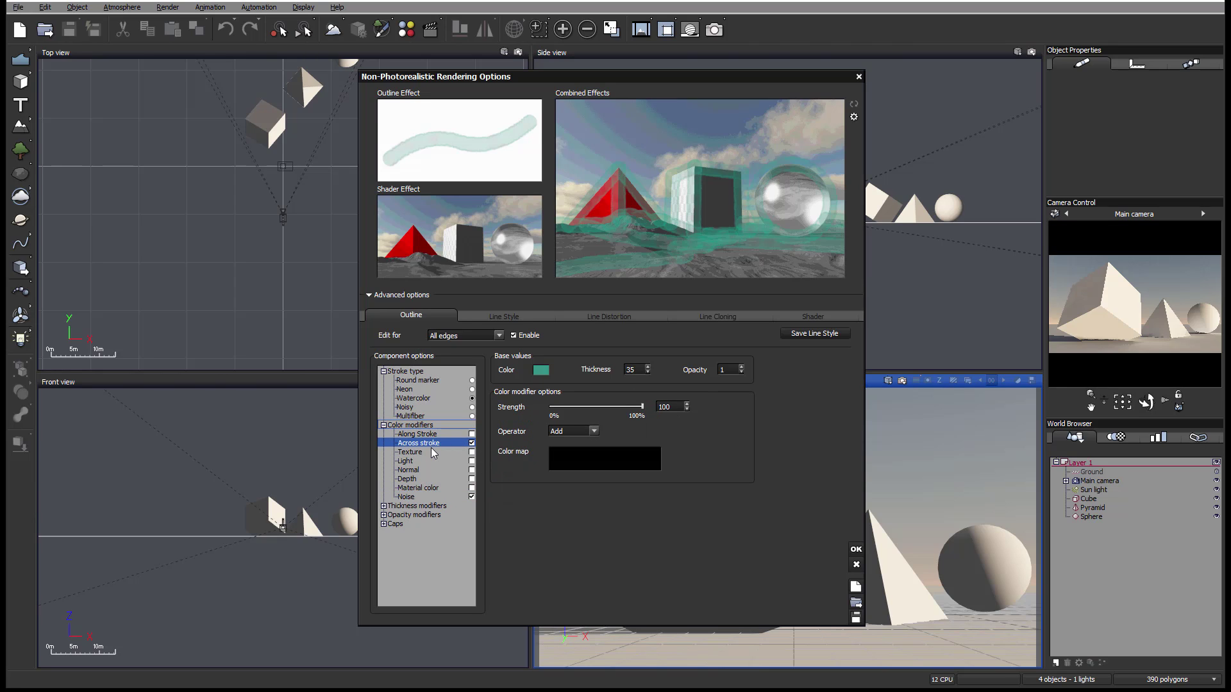
left_click(426, 497)
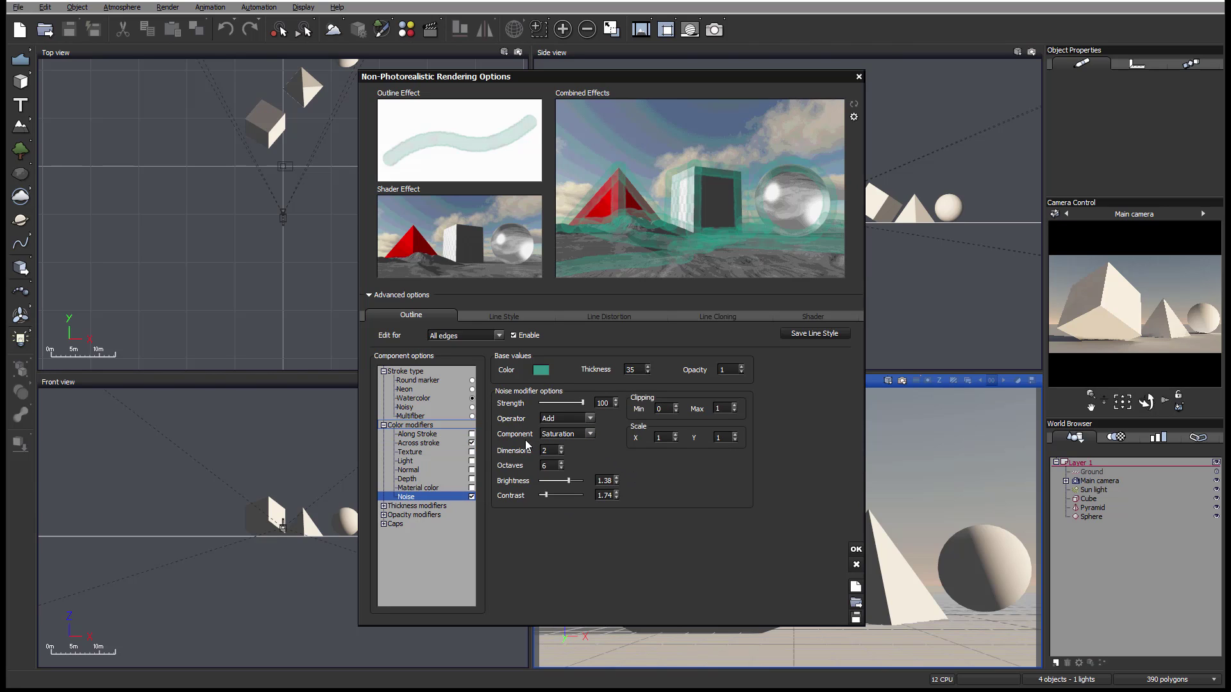
Step: Disable the Across stroke color modifier and enable Along Stroke with the yellow-to-green color map from the Colorful collection
left_click(433, 443)
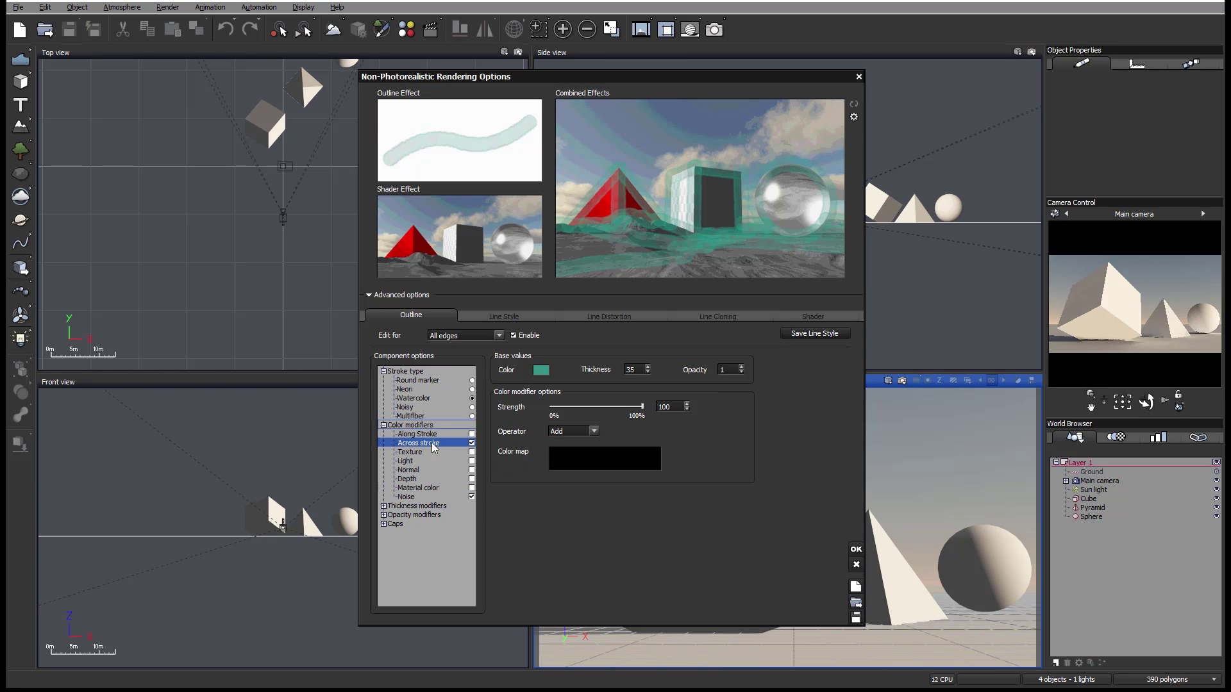
left_click(471, 443)
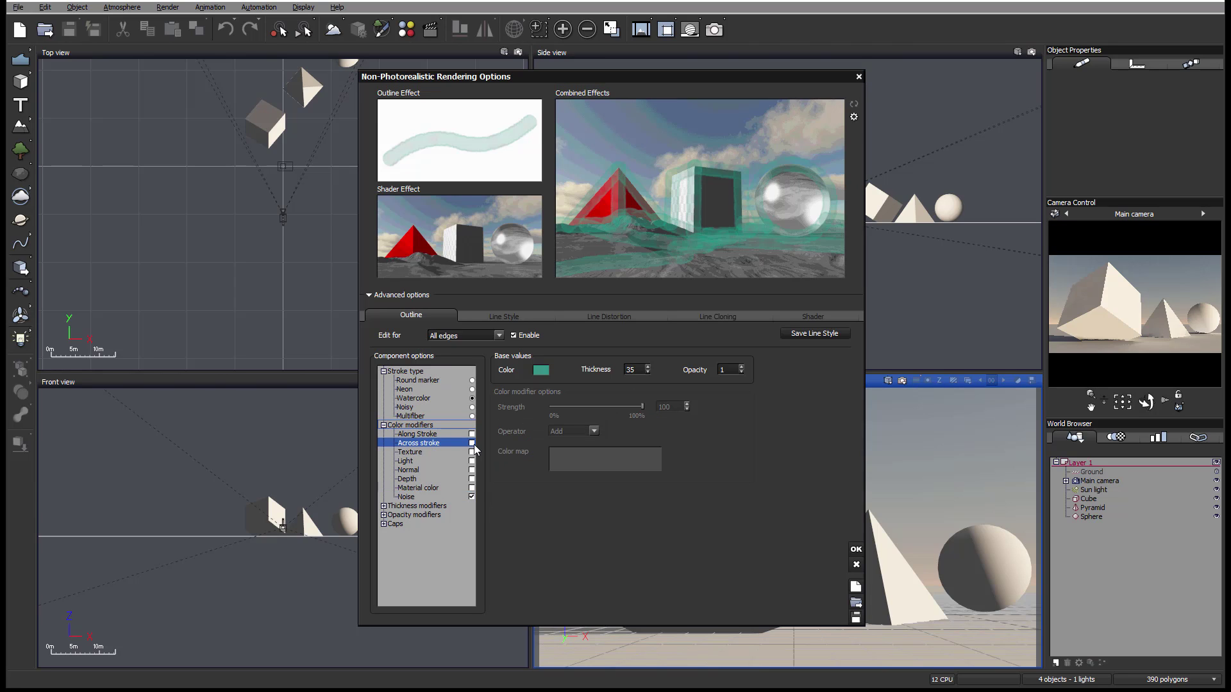
left_click(444, 434)
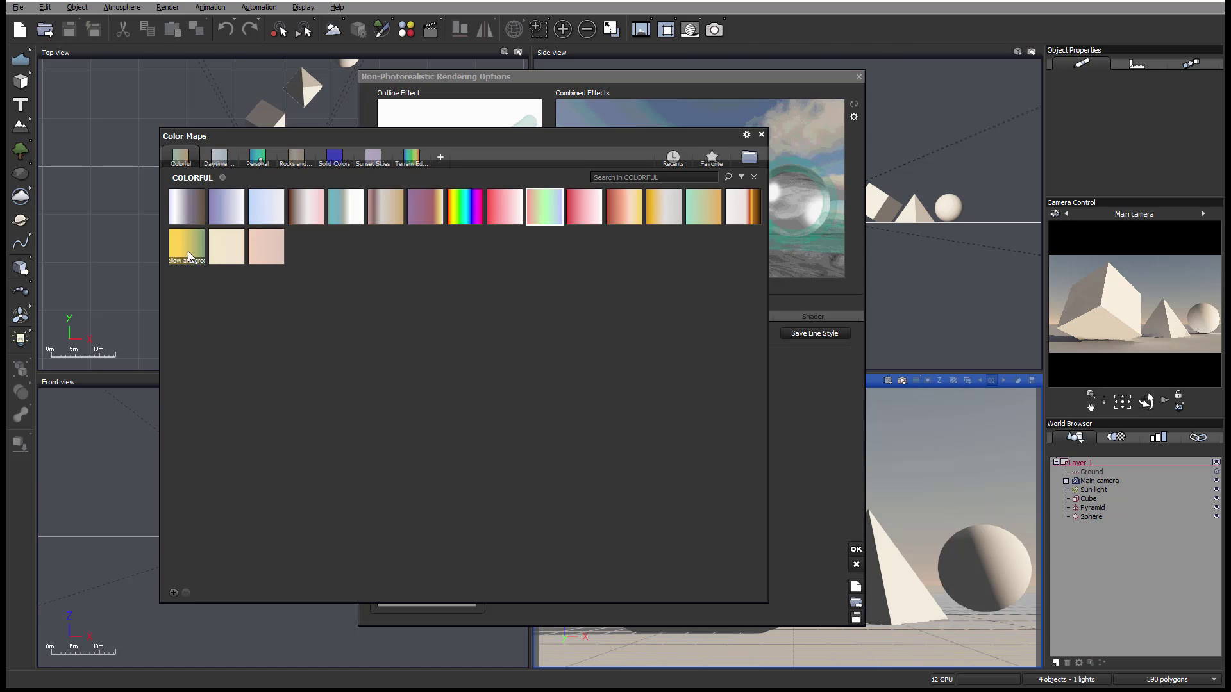
double_click(188, 251)
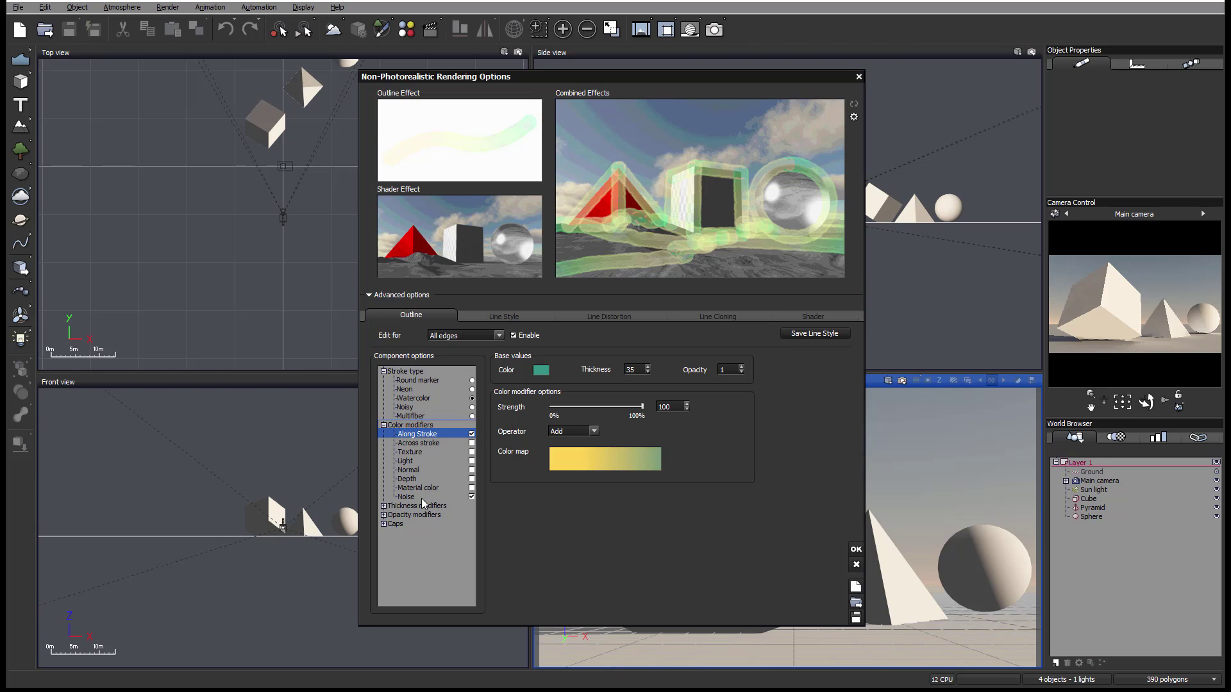
Step: Enable the Depth color modifier with the yellow-to-green color map and set its operator to Blend, keeping Noise enabled
left_click(471, 497)
left_click(471, 497)
left_click(471, 479)
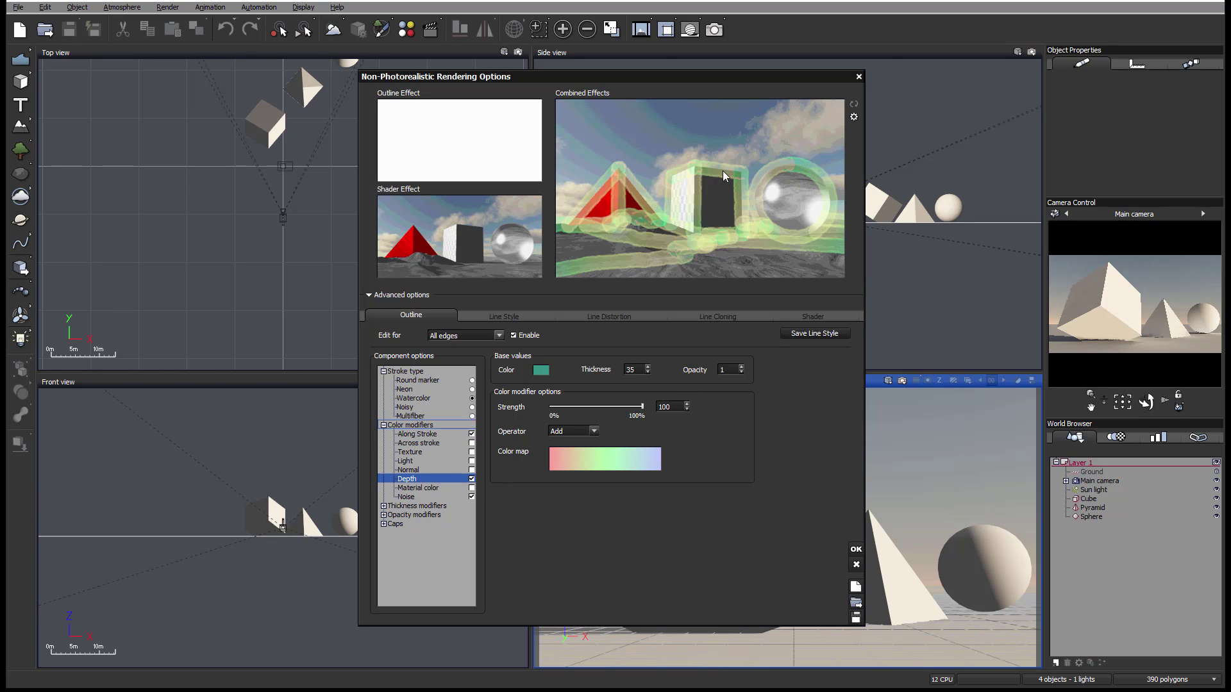
left_click(630, 457)
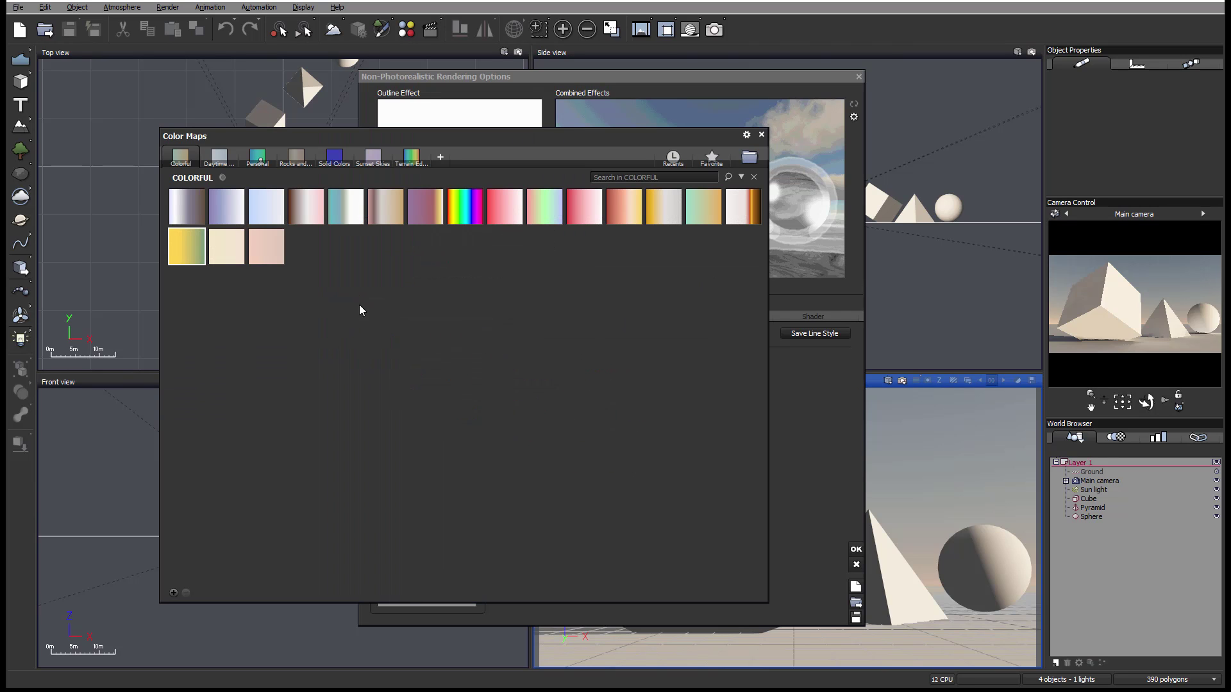
double_click(172, 244)
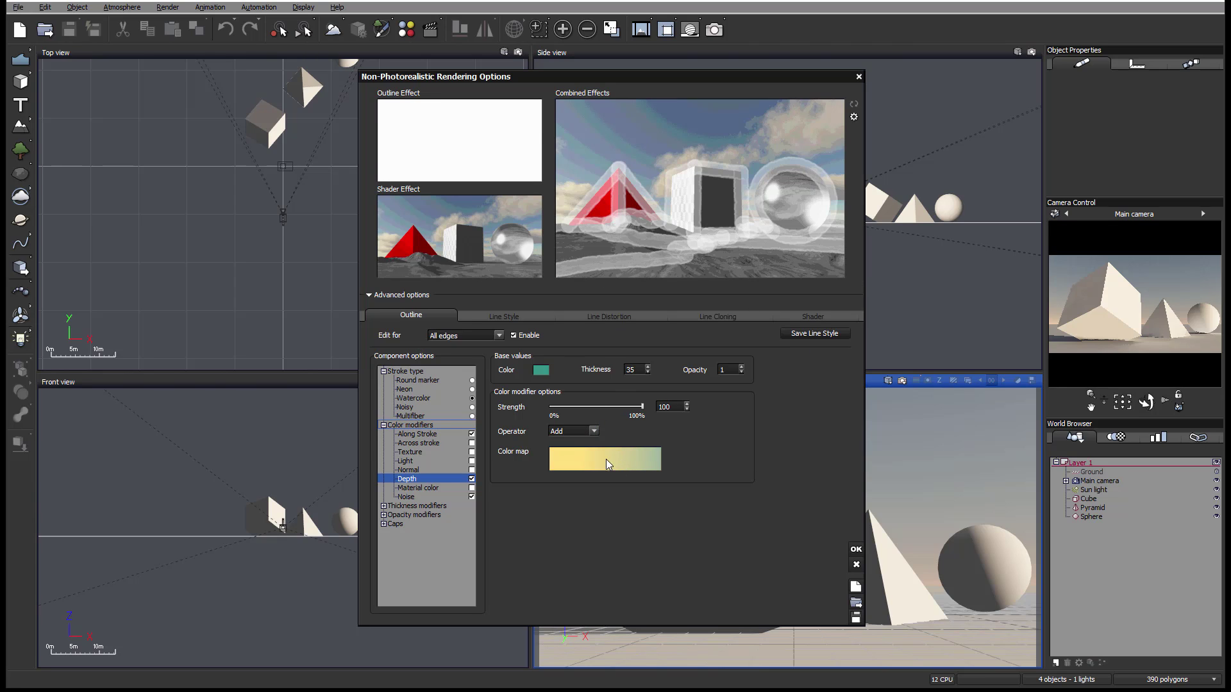
left_click(594, 431)
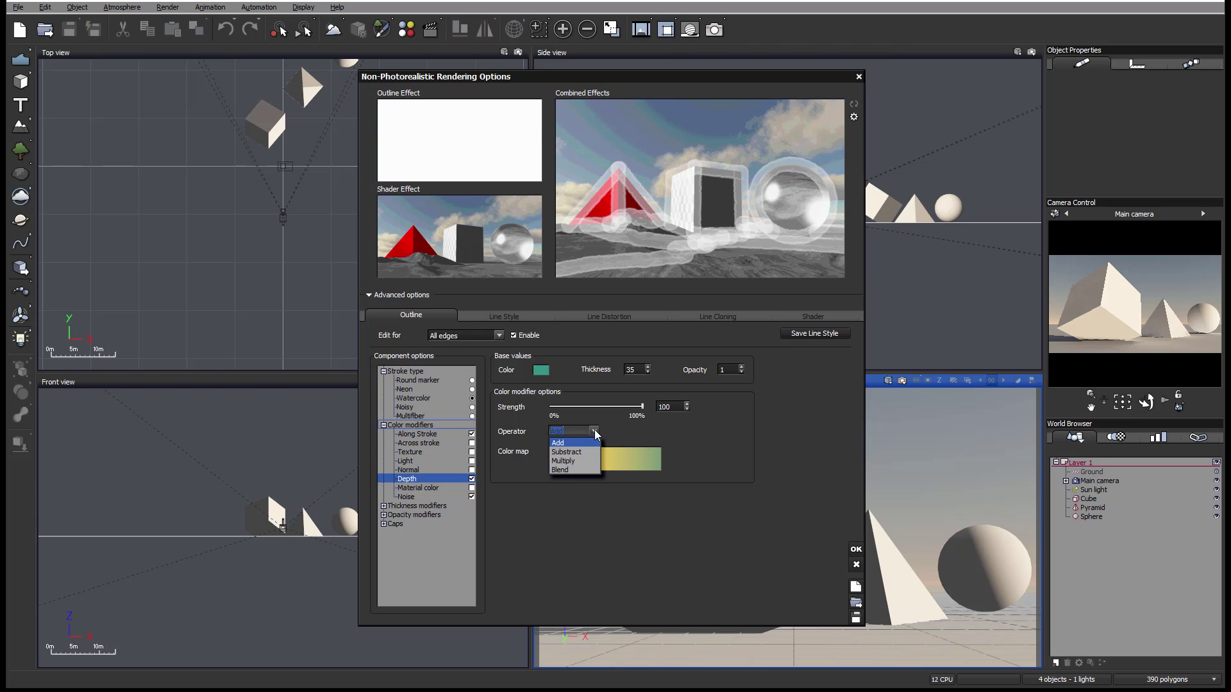
left_click(574, 470)
Step: Try the Blend operator on the Noise color modifier and return its operator to Add
left_click(437, 497)
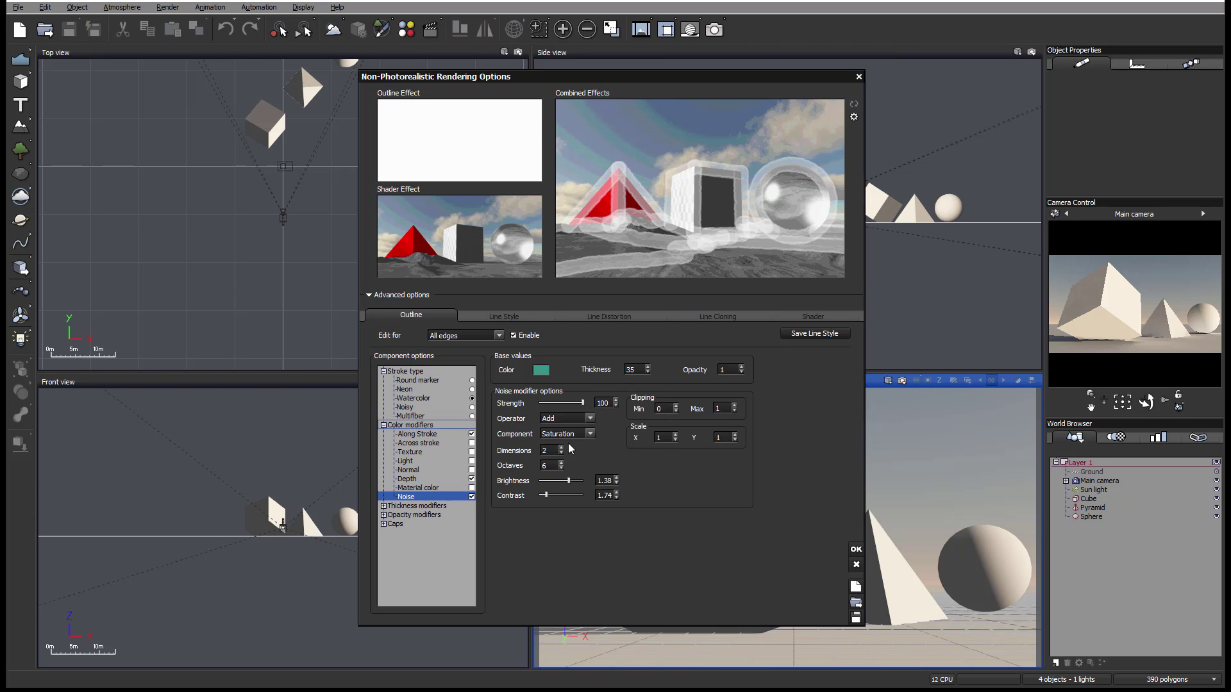
left_click(589, 418)
left_click(582, 459)
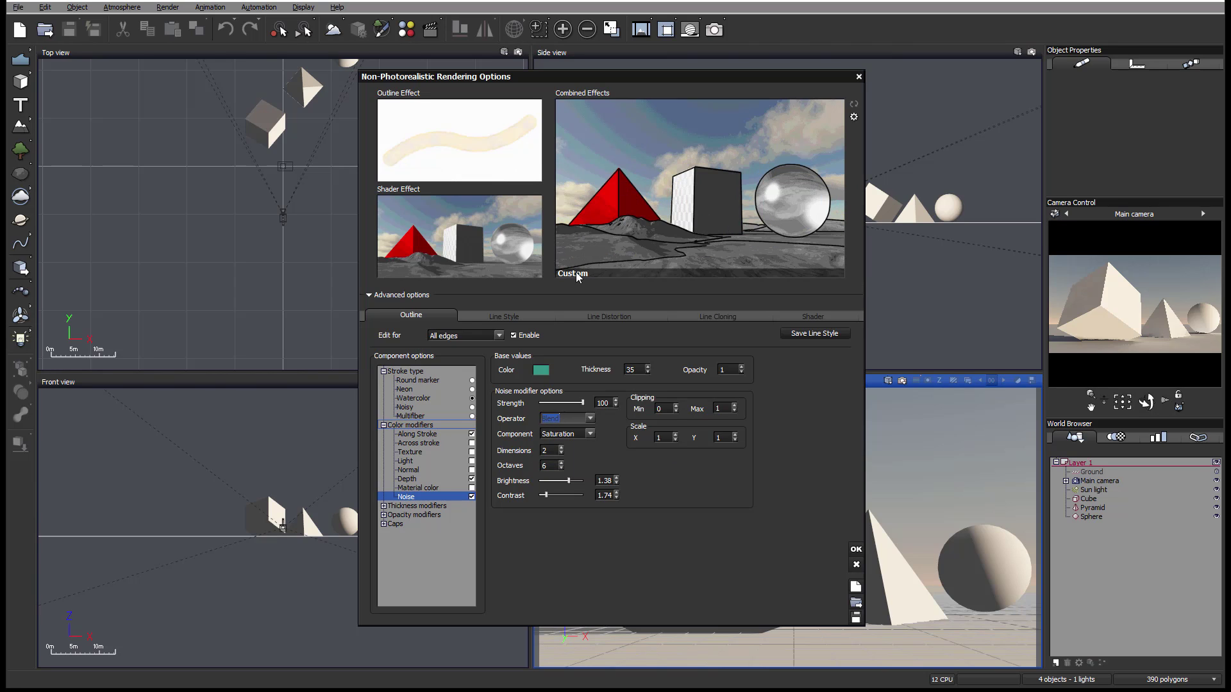
left_click(589, 418)
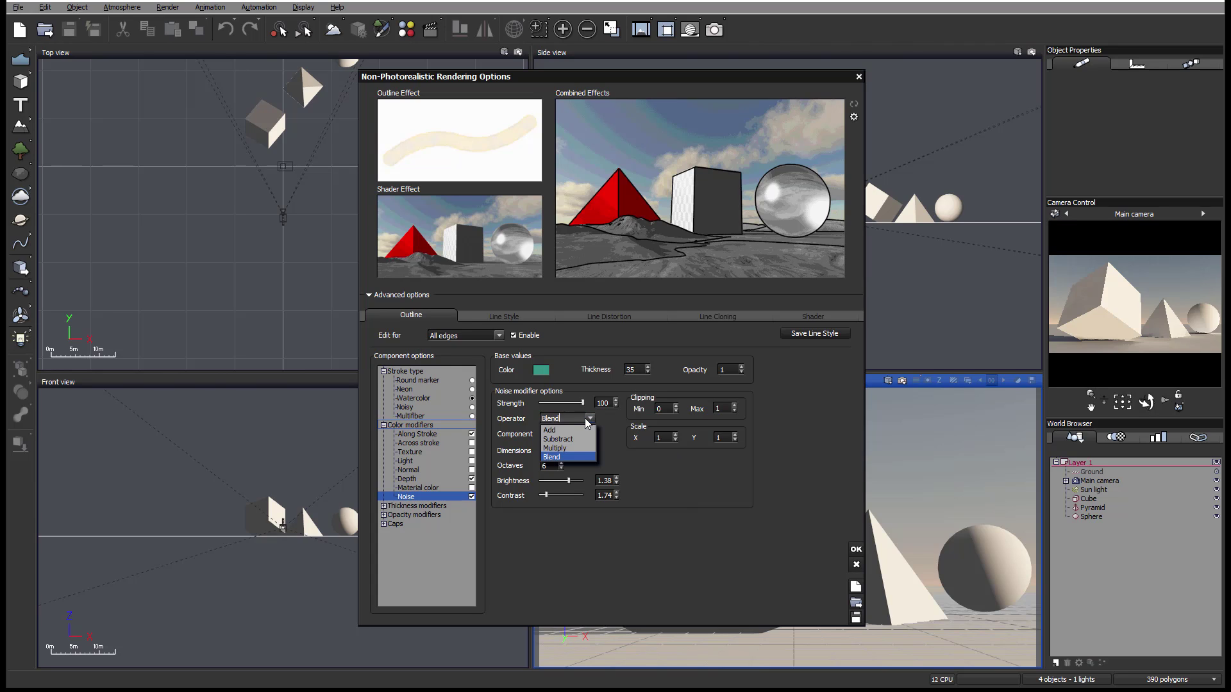
left_click(567, 430)
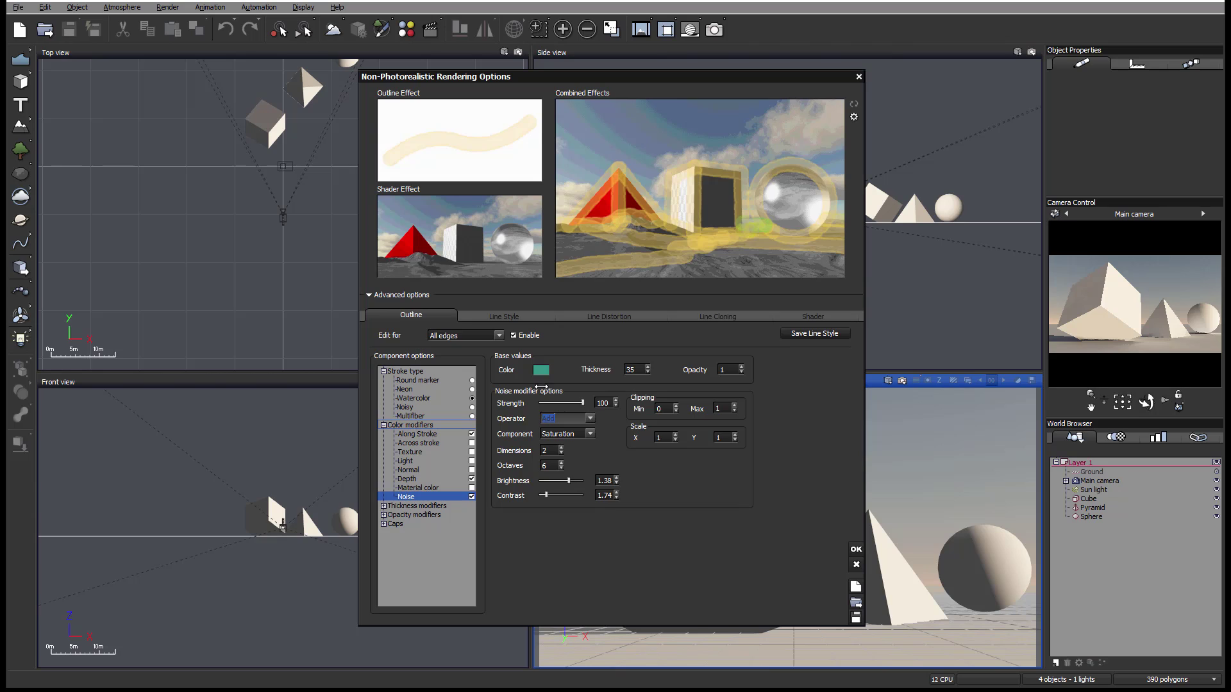
Step: Disable the Depth and Along Stroke color modifiers, keeping only Noise enabled
left_click(472, 479)
left_click(472, 434)
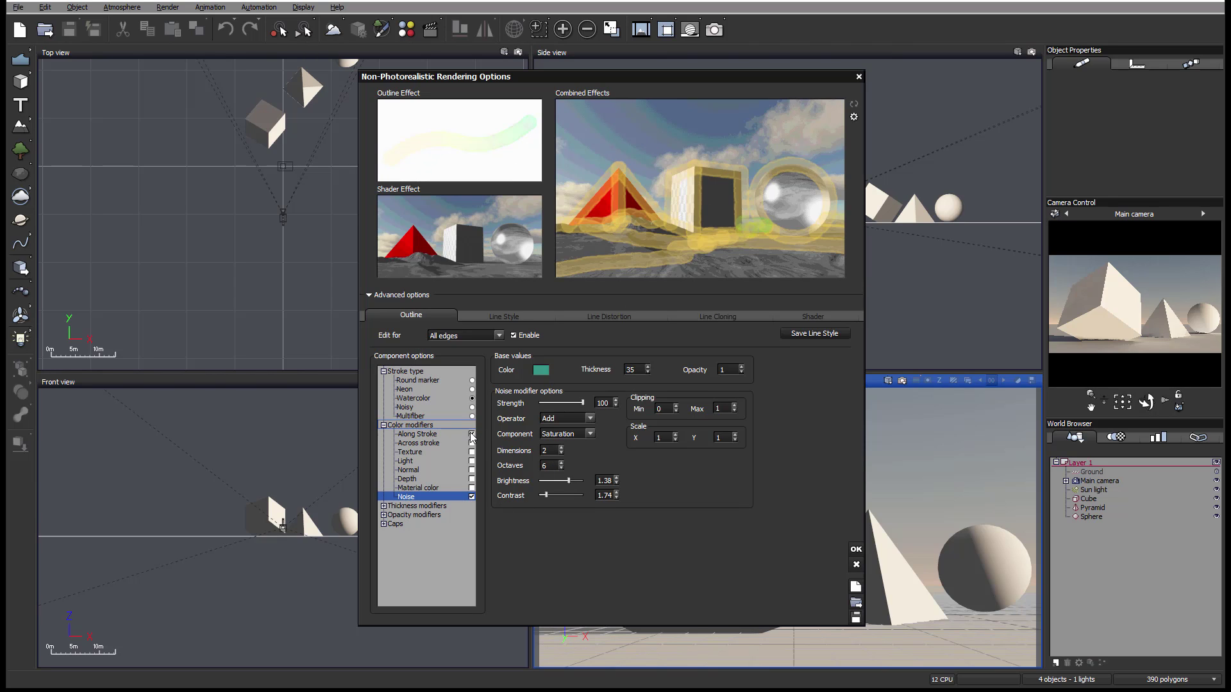